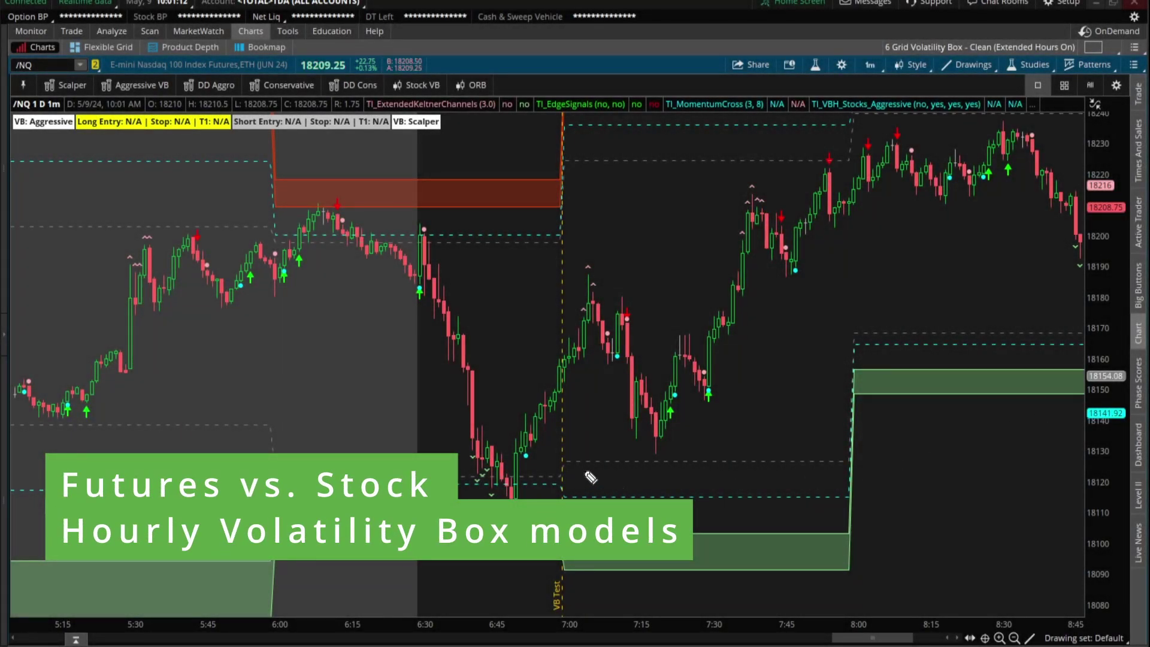
Circle the 6:45 dip, underline /NQ, and add an arrow labelled '20 mins', then clear it all
mouse_move(560, 439)
mouse_down()
mouse_move(538, 425)
mouse_move(431, 450)
mouse_up()
drag(569, 502, 559, 441)
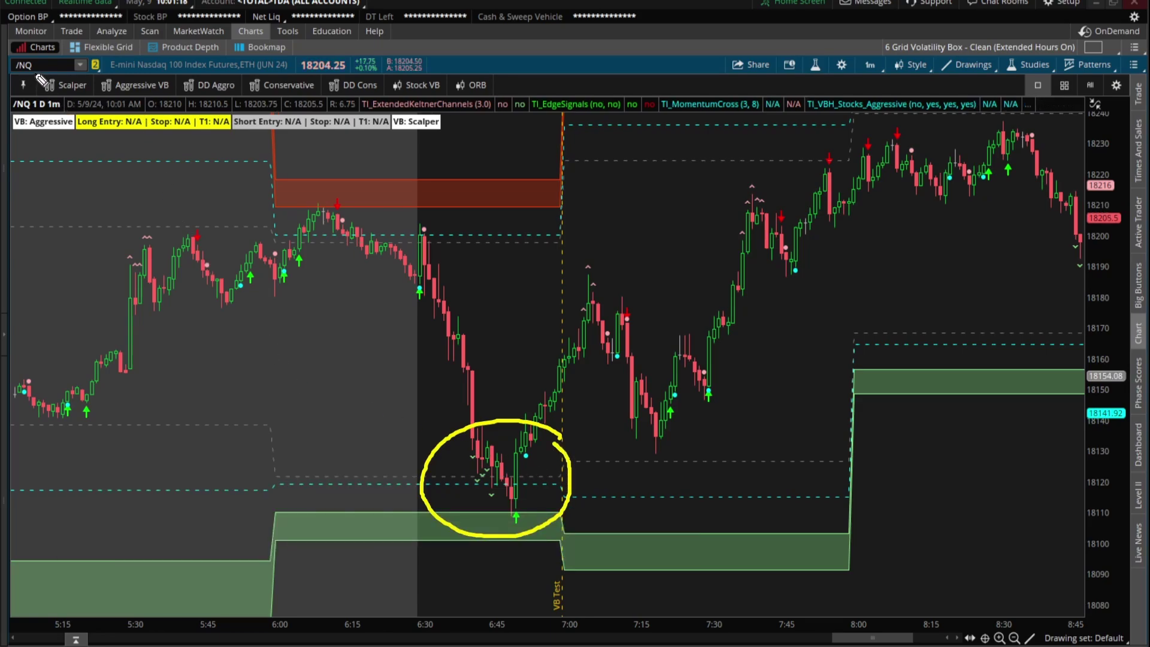
drag(13, 77, 38, 76)
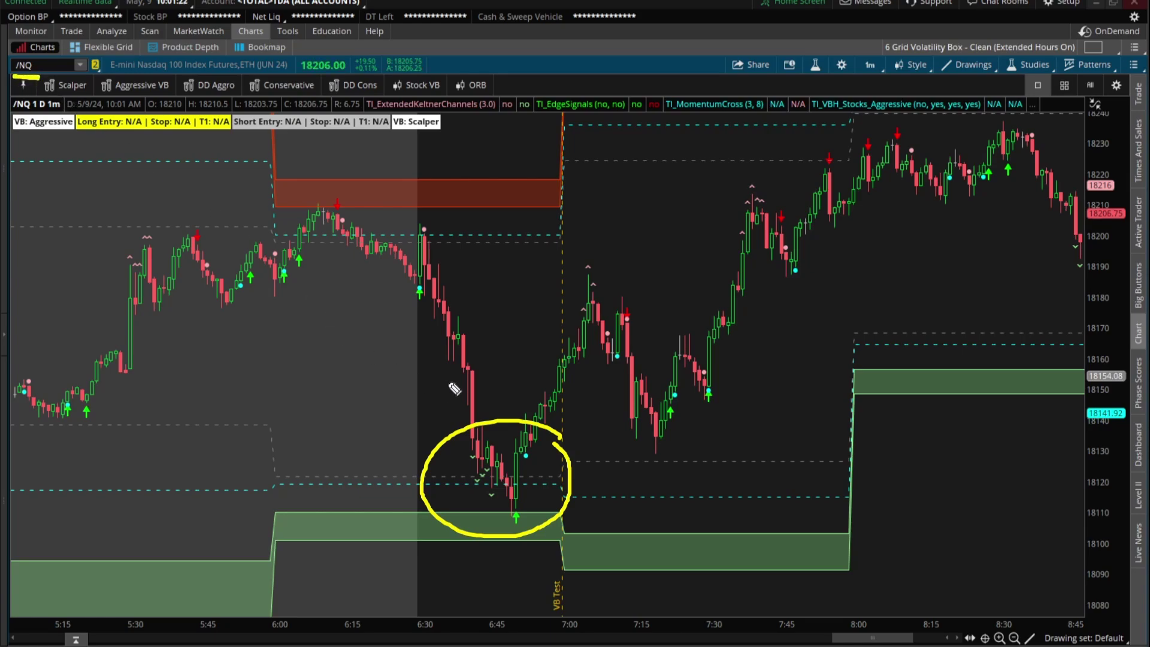
drag(324, 568, 415, 507)
mouse_move(363, 572)
mouse_down()
mouse_move(379, 576)
mouse_move(368, 589)
mouse_move(390, 593)
mouse_up()
mouse_move(407, 574)
mouse_down()
mouse_move(413, 592)
mouse_move(407, 574)
mouse_up()
mouse_move(423, 576)
mouse_down()
mouse_move(425, 589)
mouse_move(482, 581)
mouse_move(451, 577)
mouse_up()
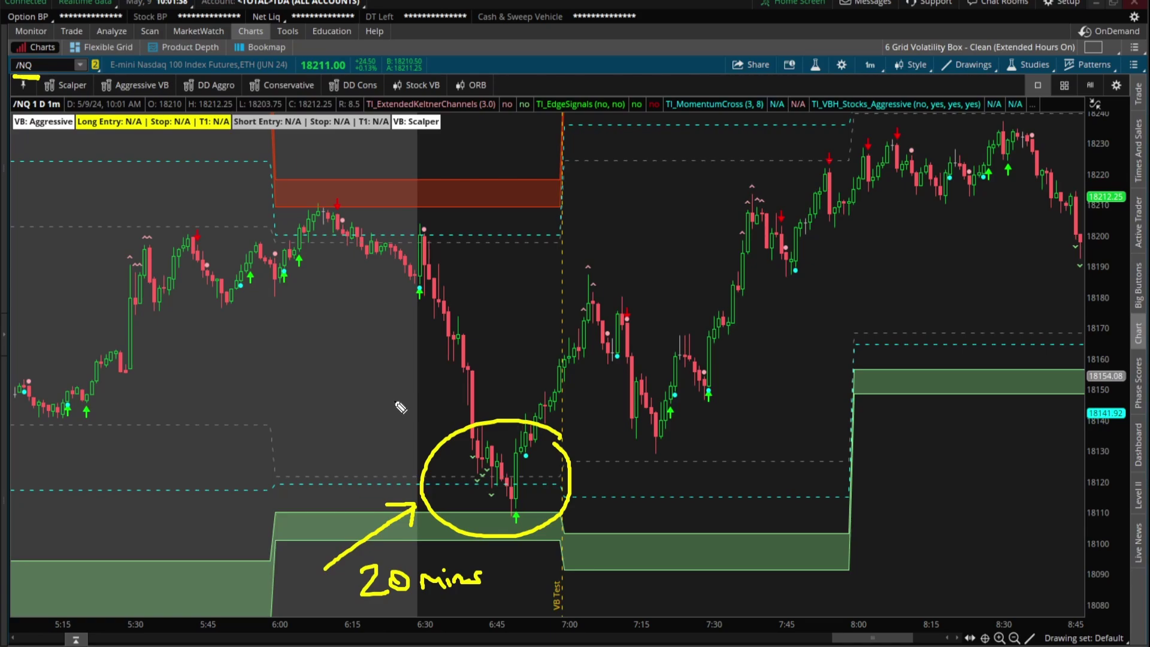
key(Escape)
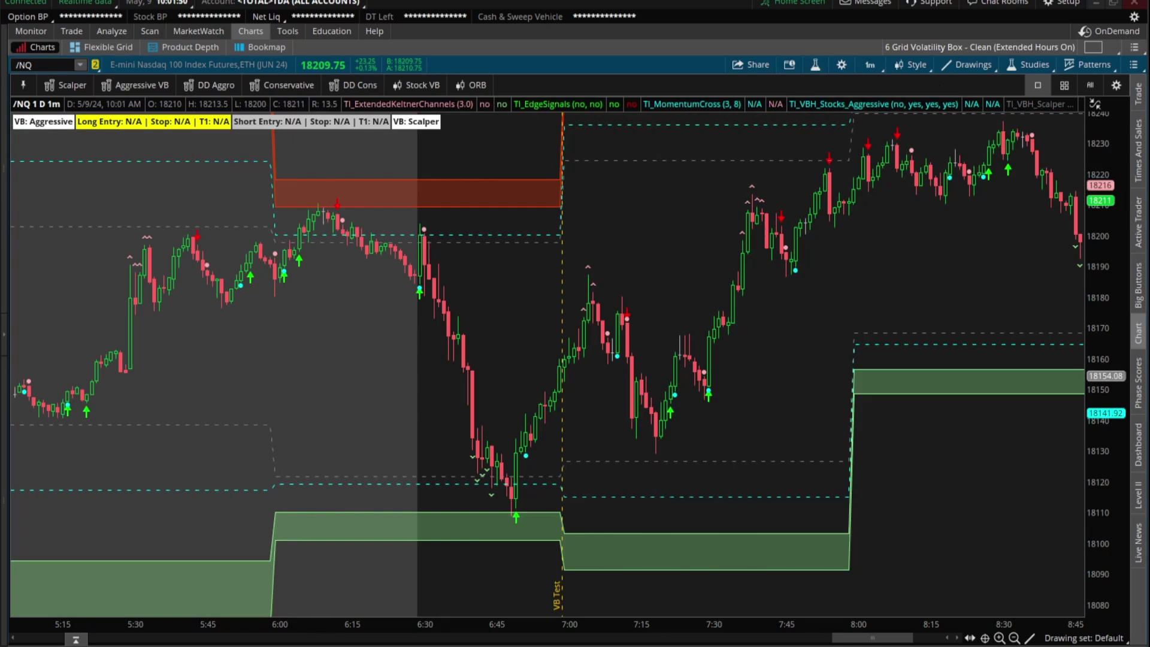
Trace the decline to 6:45, circle the 6:47 buy arrow, mark the 6:48 candle and '3x', then erase
mouse_move(398, 285)
mouse_down()
mouse_move(436, 333)
mouse_move(509, 490)
mouse_move(481, 444)
mouse_move(470, 496)
mouse_move(509, 498)
mouse_move(509, 456)
mouse_up()
mouse_move(524, 505)
mouse_down()
mouse_move(512, 528)
mouse_move(565, 487)
mouse_move(574, 509)
mouse_move(590, 508)
mouse_up()
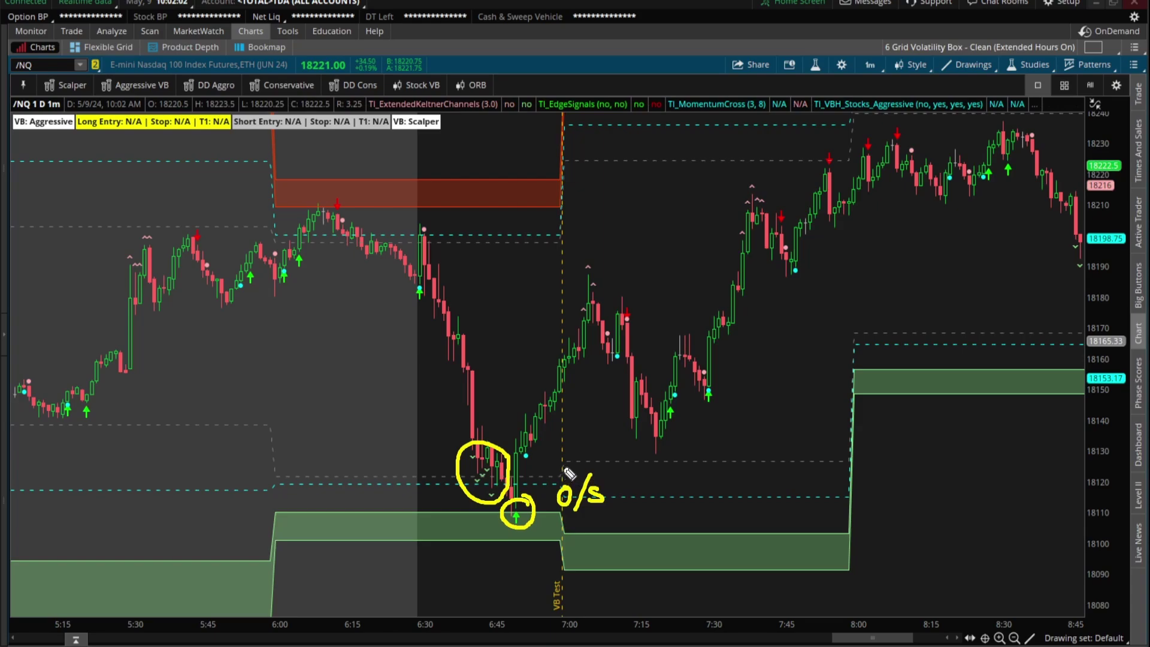
drag(592, 445, 537, 459)
drag(546, 448, 558, 471)
mouse_move(601, 439)
mouse_down()
mouse_move(652, 464)
mouse_move(637, 464)
mouse_move(678, 454)
mouse_move(672, 439)
mouse_up()
key(e)
Circle the 6:40–6:50 candles and erase, then arrow the drop to the 6:45 low and underline Scalper
mouse_move(552, 425)
mouse_down()
mouse_move(423, 480)
mouse_move(554, 513)
mouse_move(539, 427)
mouse_move(545, 460)
mouse_move(702, 450)
mouse_move(616, 460)
mouse_up()
key(e)
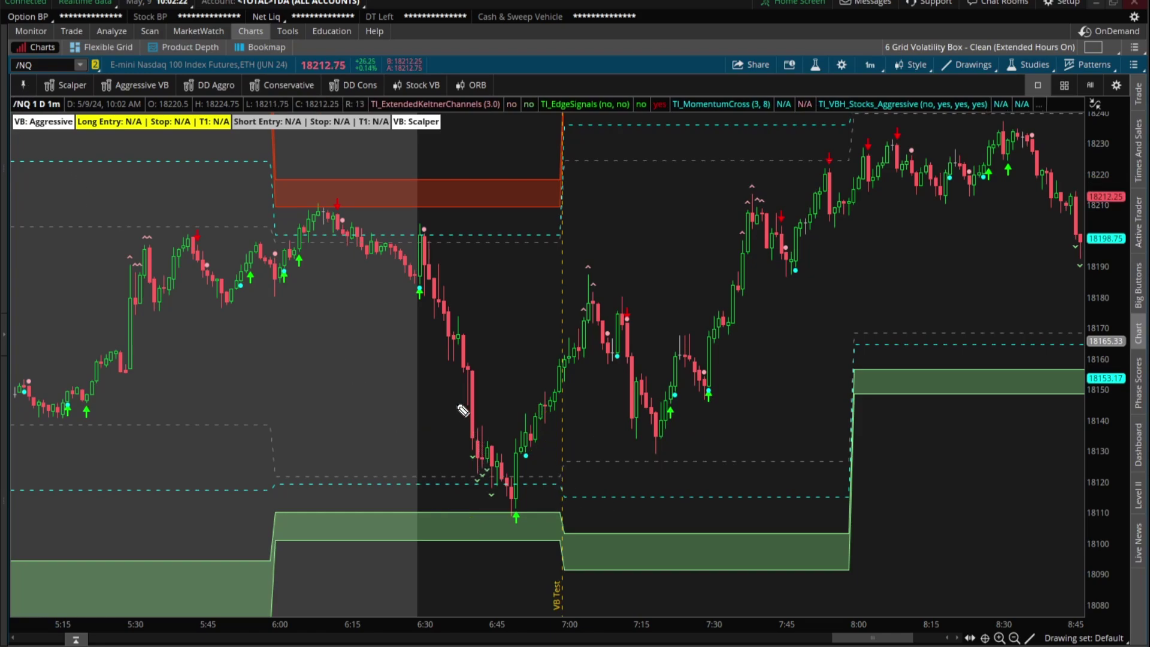
mouse_move(444, 355)
mouse_down()
mouse_move(497, 485)
mouse_move(479, 476)
mouse_move(505, 464)
mouse_move(507, 493)
mouse_up()
drag(43, 97, 99, 98)
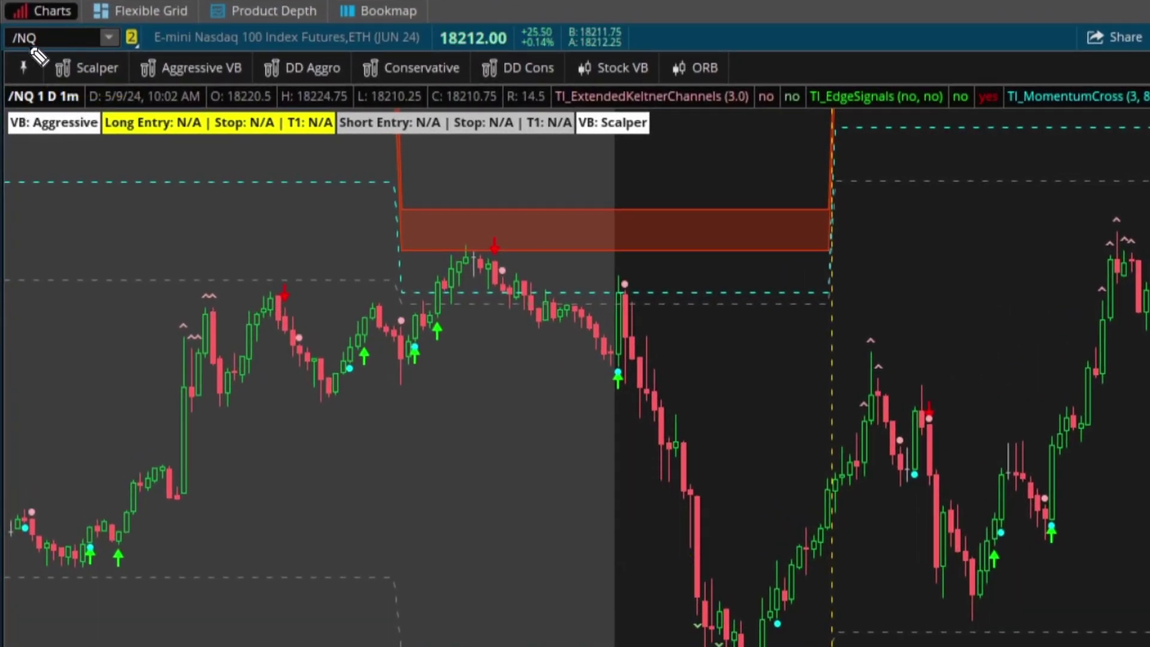
drag(3, 51, 47, 50)
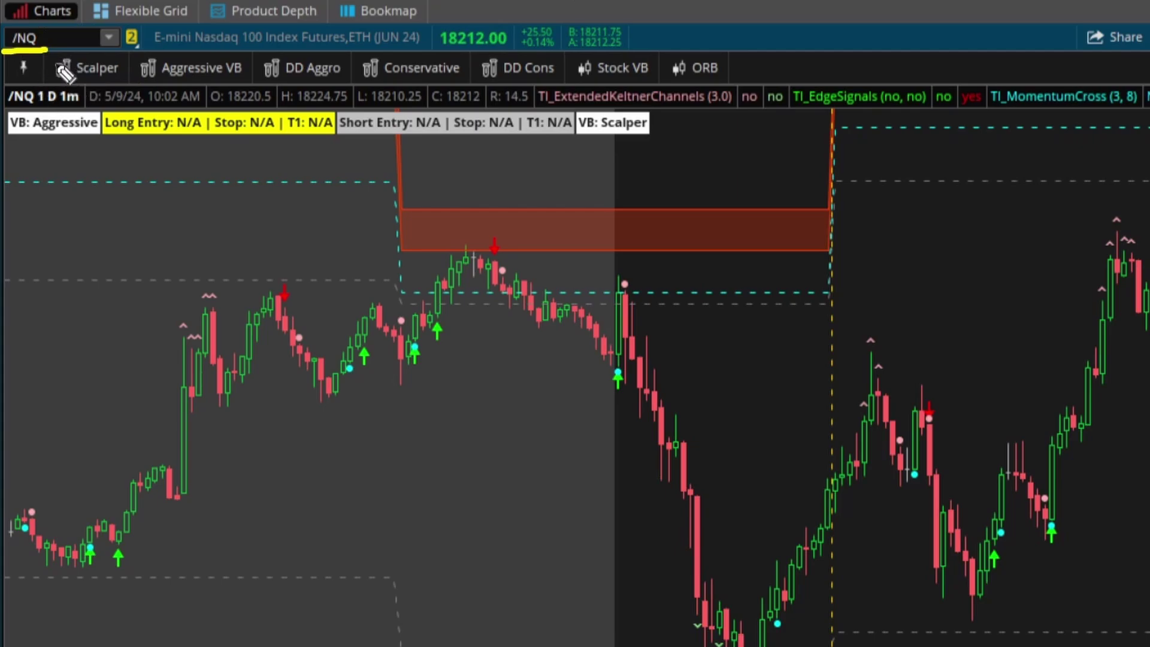
drag(88, 222, 102, 283)
mouse_move(131, 233)
mouse_down()
mouse_move(134, 267)
mouse_move(136, 227)
mouse_up()
mouse_move(90, 298)
mouse_down()
mouse_move(174, 276)
mouse_move(173, 295)
mouse_up()
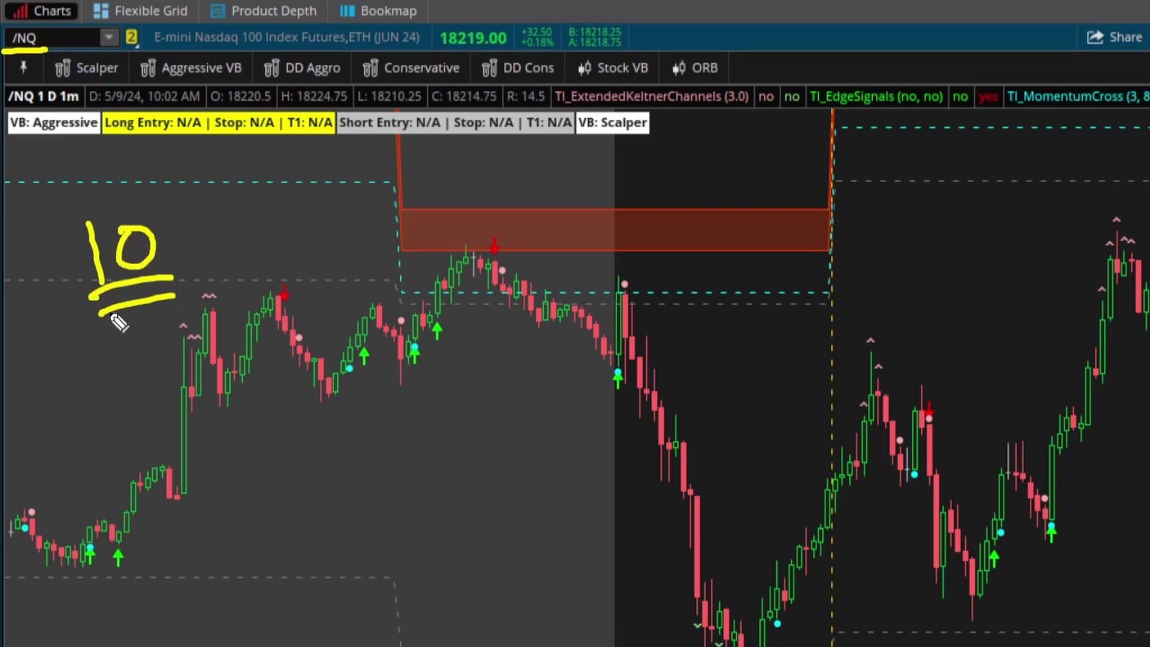
mouse_move(305, 197)
mouse_down()
mouse_move(173, 231)
mouse_move(181, 244)
mouse_up()
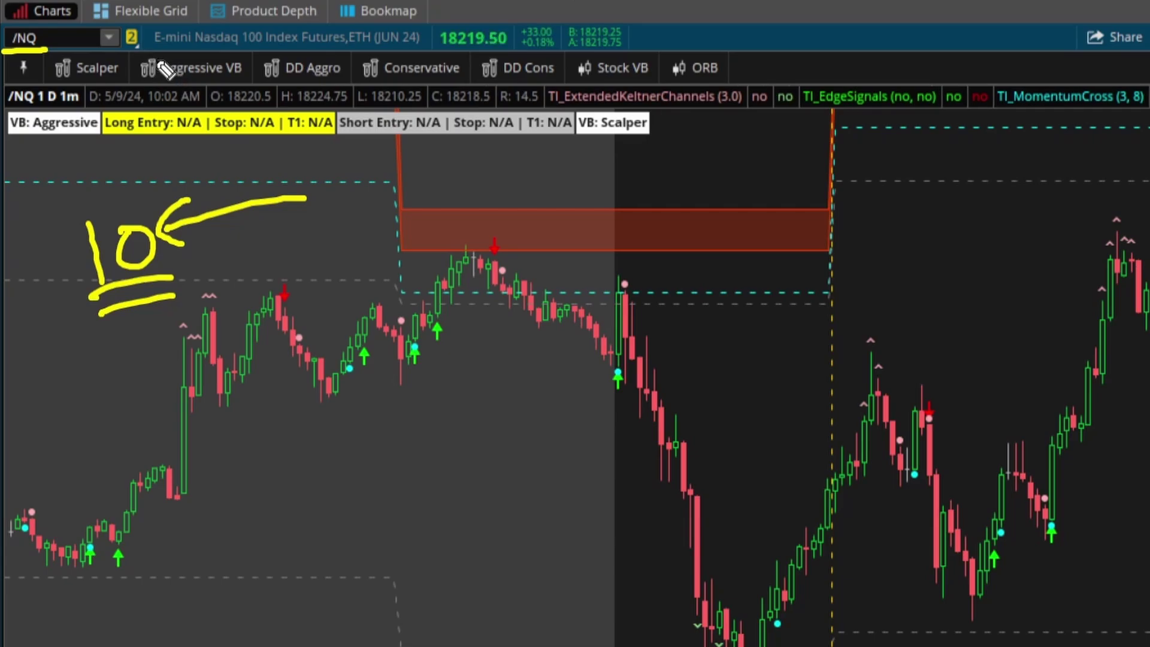
click(60, 40)
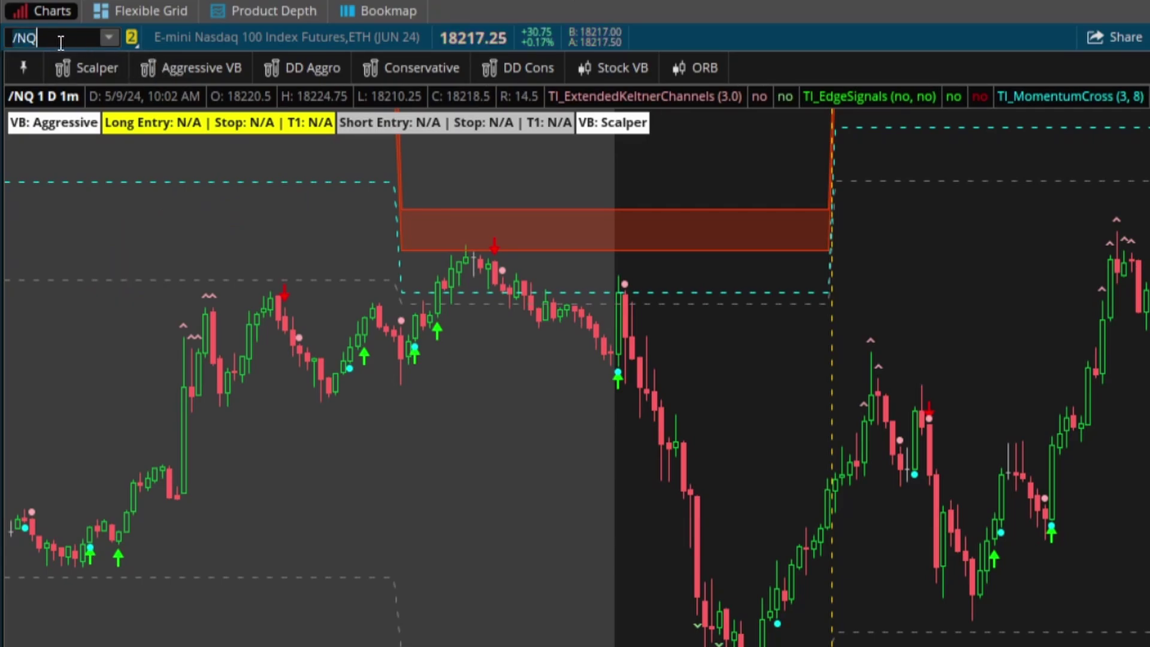
Load SPX, then /ES from the suggestions, and briefly bracket the Scalper to DD Cons models
text(SPX)
key(Return)
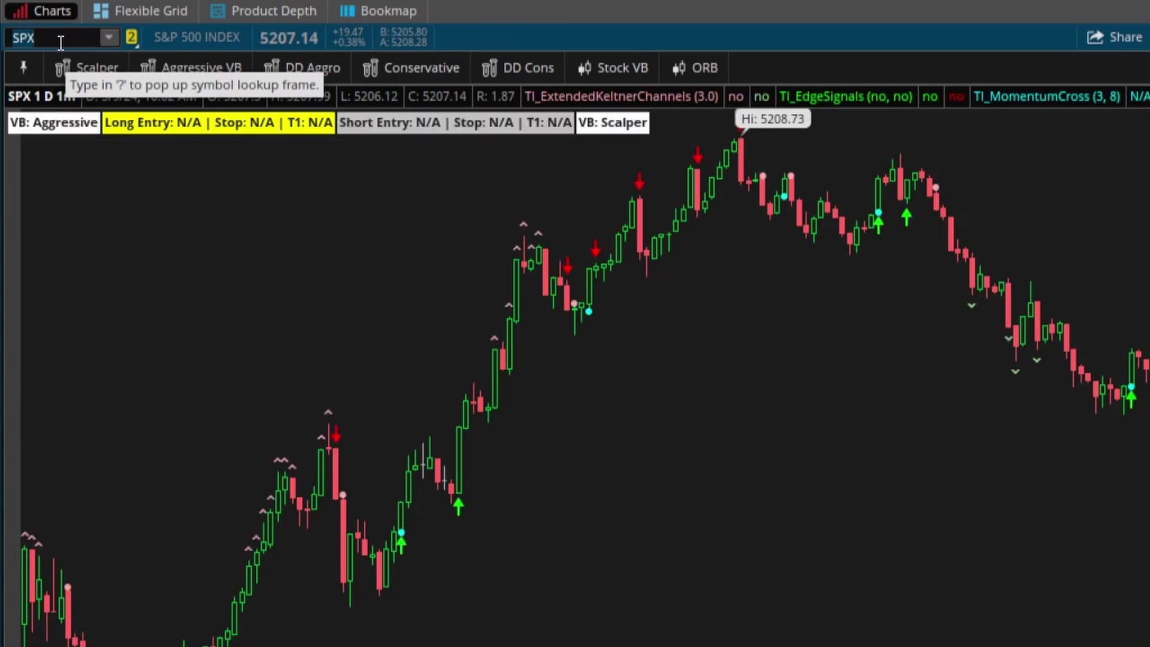
click(60, 40)
text(/ES)
key(Return)
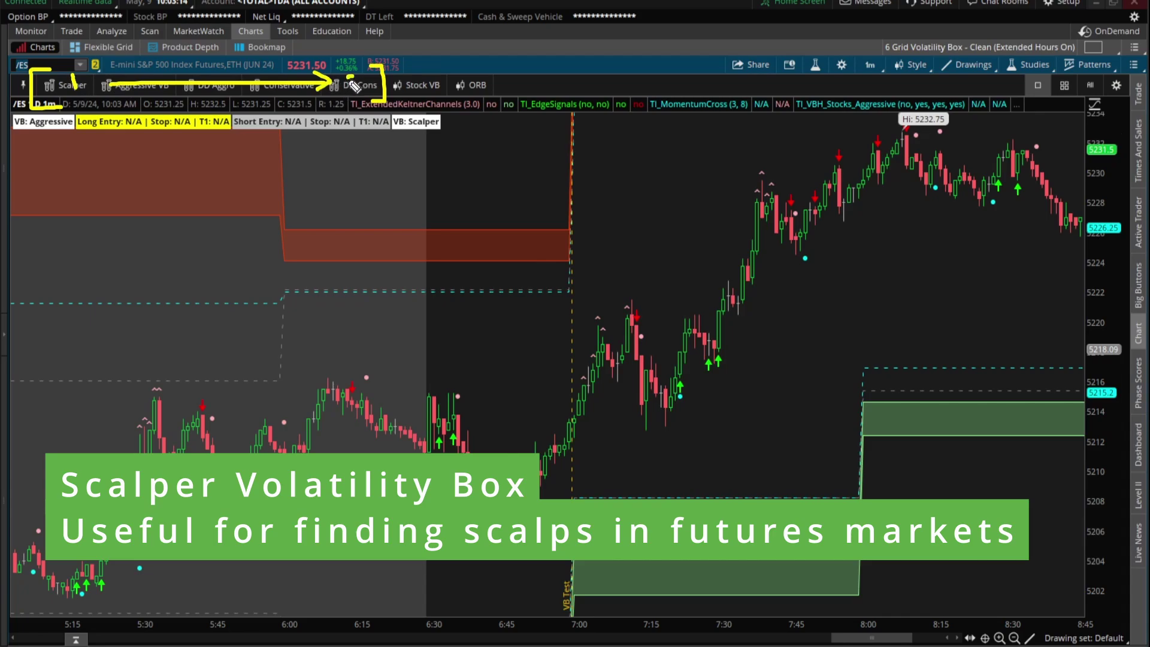
drag(361, 76, 346, 92)
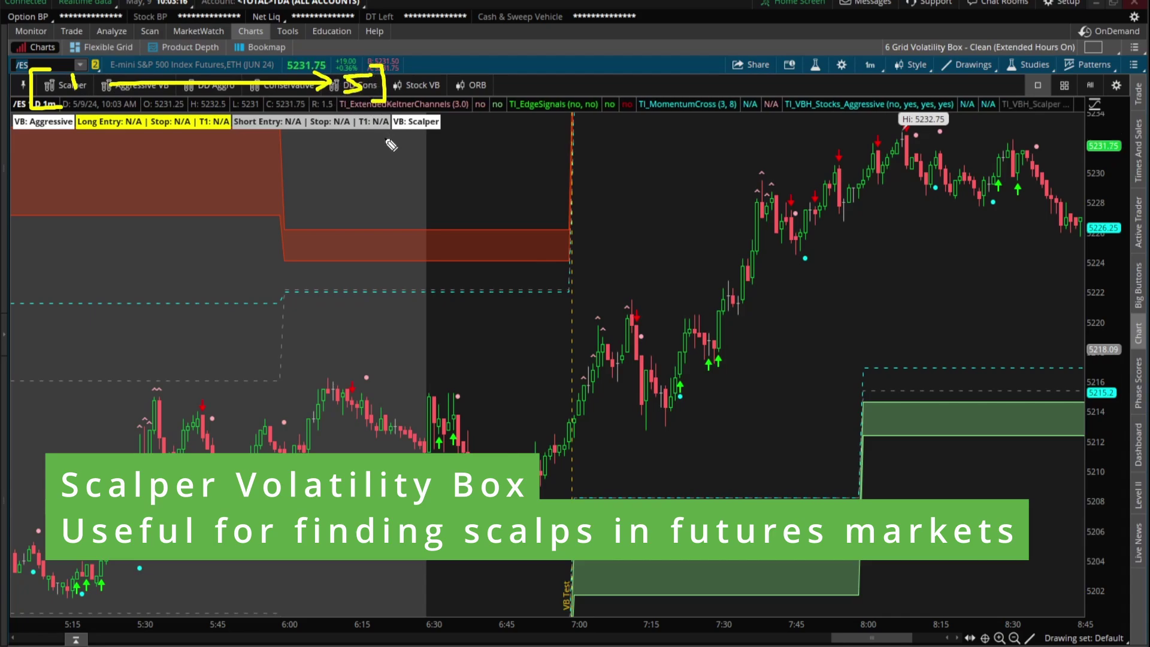
key(Escape)
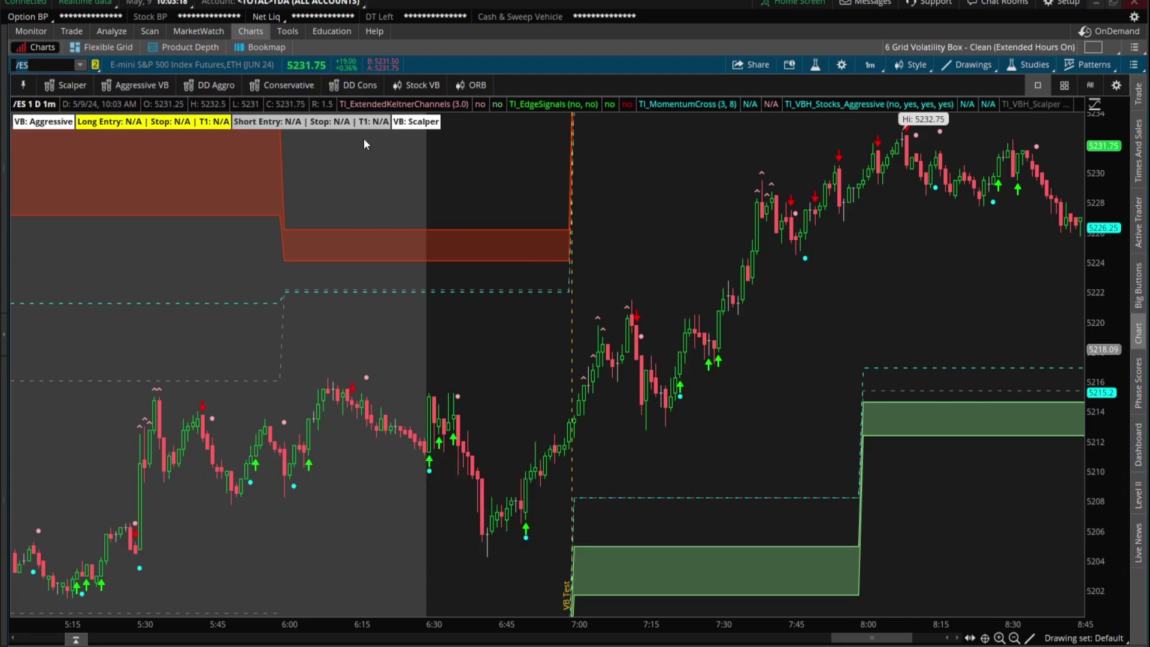
Load /NQ, drag back to show 5:15–8:45, then load QQQ on one-minute bars
click(51, 69)
text(/NQ)
key(Return)
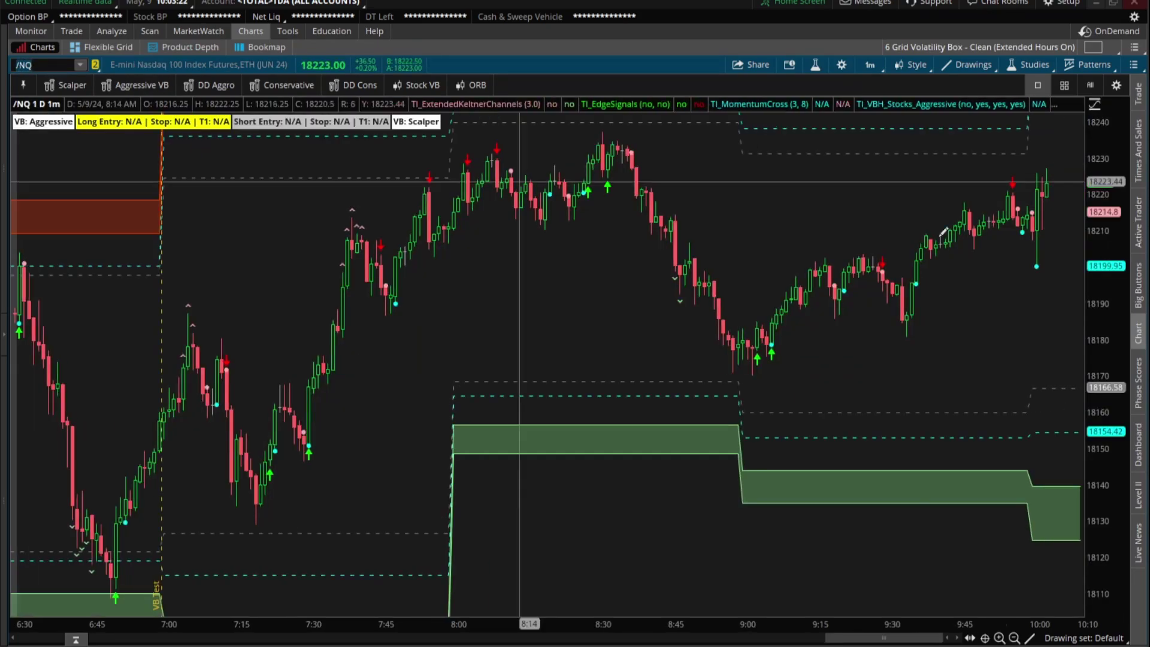
drag(519, 181, 900, 251)
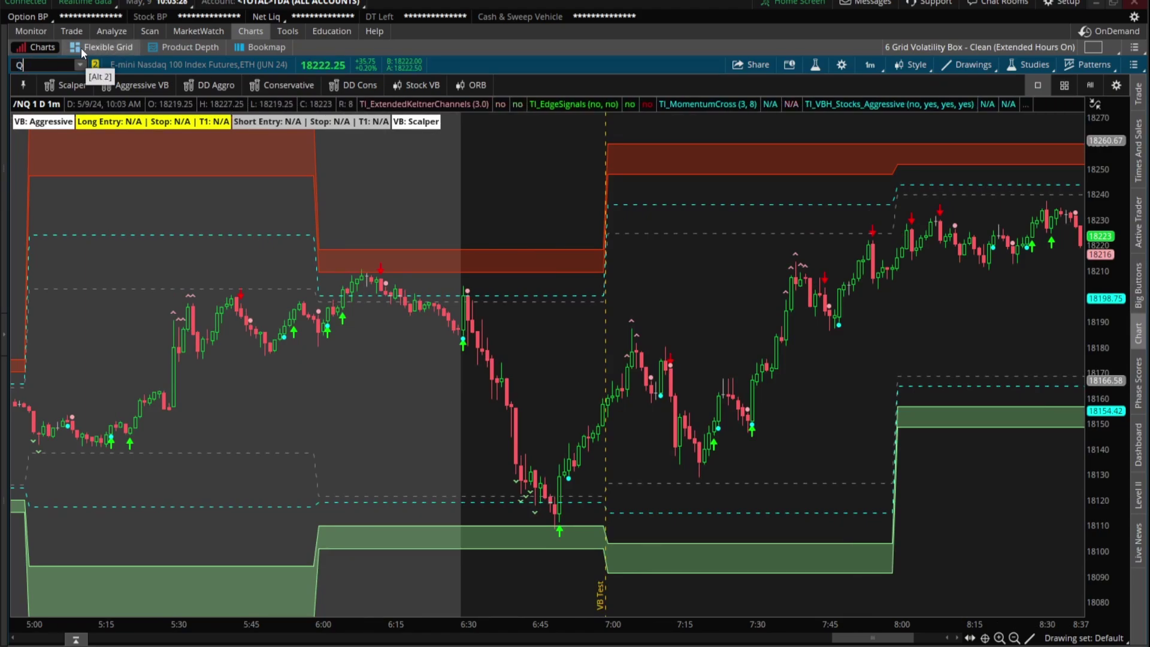
key(Return)
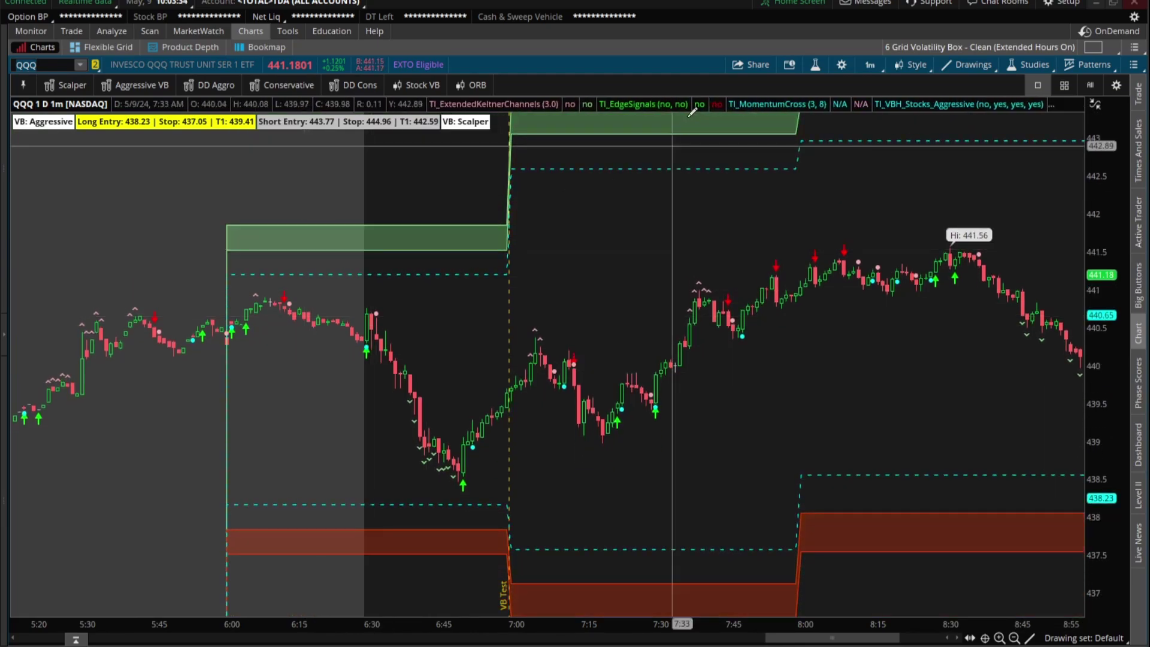
Glance at the studies list, then mark the QQQ drop to the 6:50 low and circle the 438 level
click(814, 65)
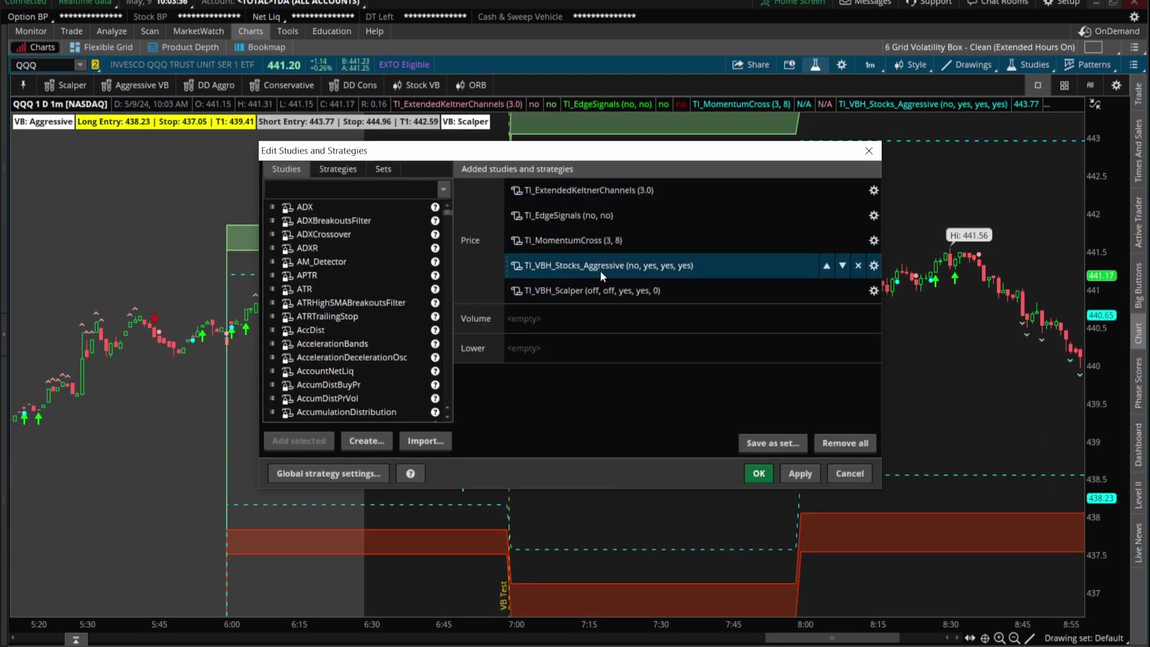
click(844, 471)
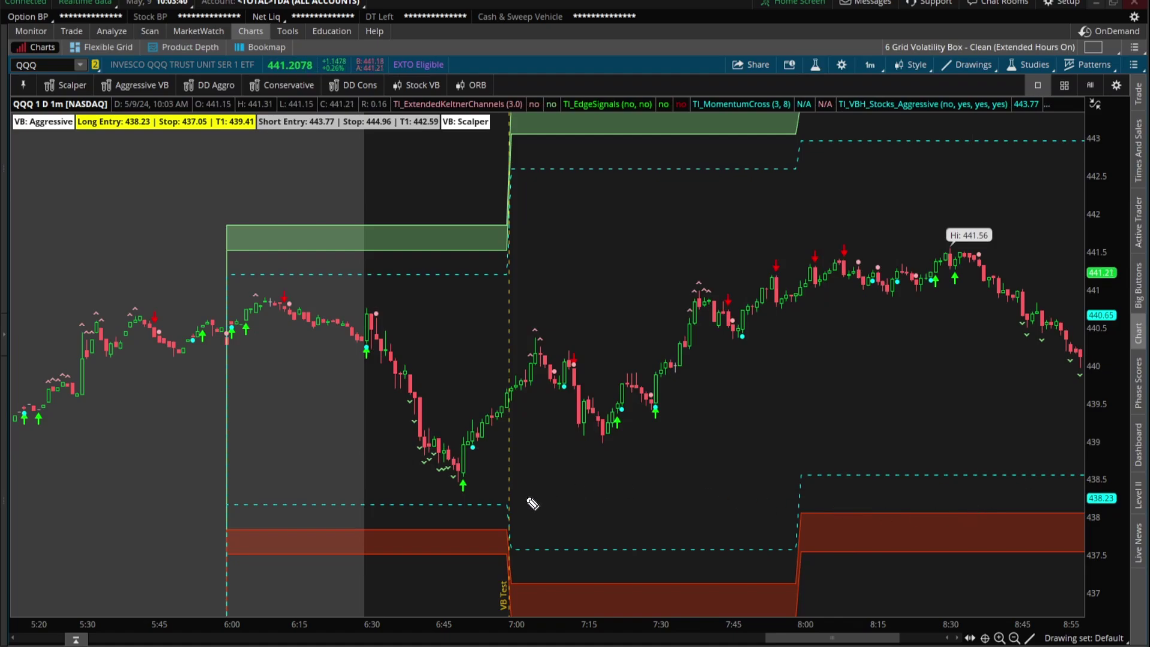
mouse_move(373, 338)
mouse_down()
mouse_move(464, 485)
mouse_move(446, 477)
mouse_move(462, 466)
mouse_up()
drag(473, 507, 462, 506)
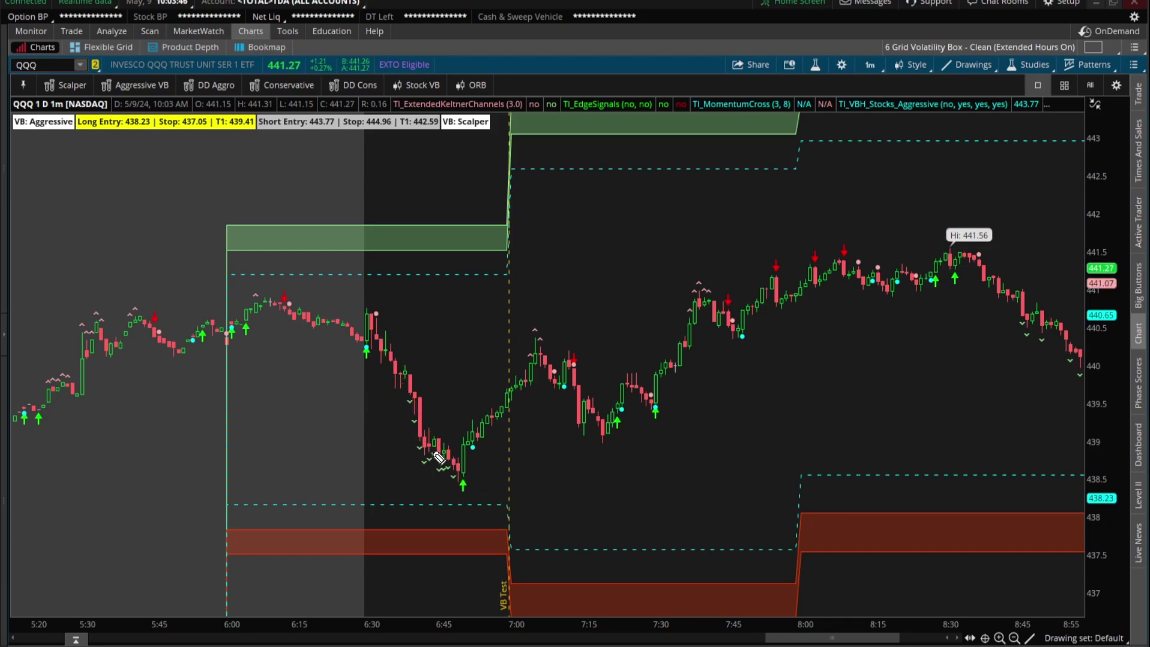
mouse_move(397, 406)
mouse_down()
mouse_move(459, 484)
mouse_move(439, 503)
mouse_up()
mouse_move(1096, 525)
mouse_down()
mouse_move(1072, 510)
mouse_move(1080, 522)
mouse_up()
Circle Scalper, arrow the 6:40–6:45 decline to its low, clear the pen, and bring up the Live Scanner
mouse_move(95, 75)
mouse_down()
mouse_move(72, 67)
mouse_move(37, 89)
mouse_move(103, 88)
mouse_up()
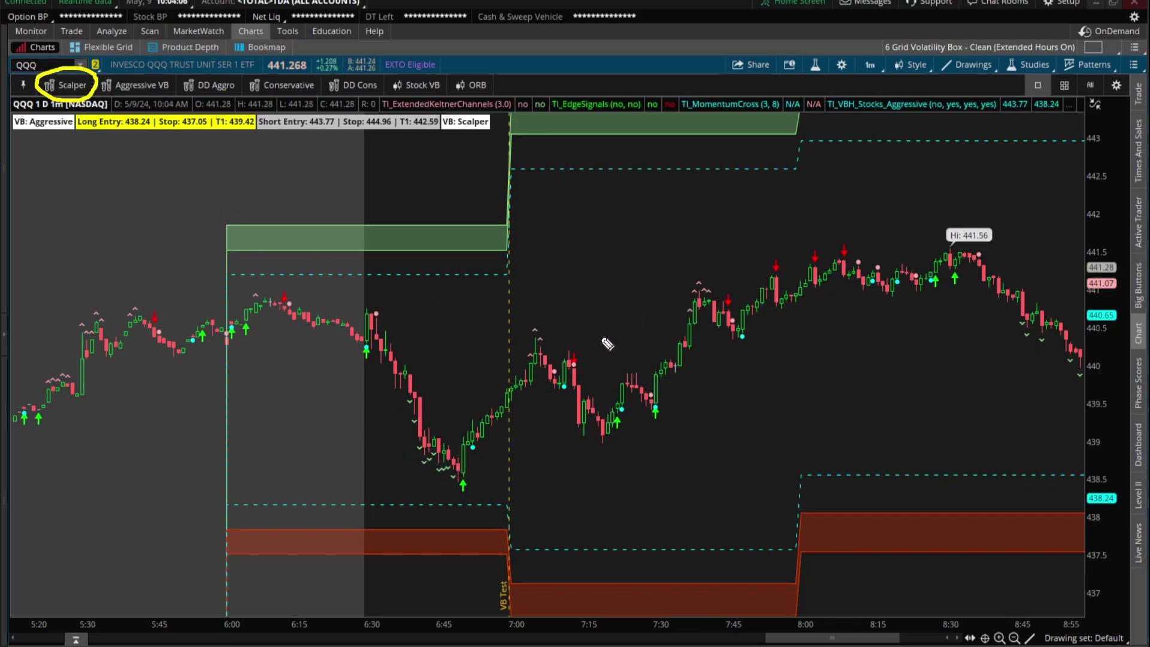
drag(404, 413, 453, 459)
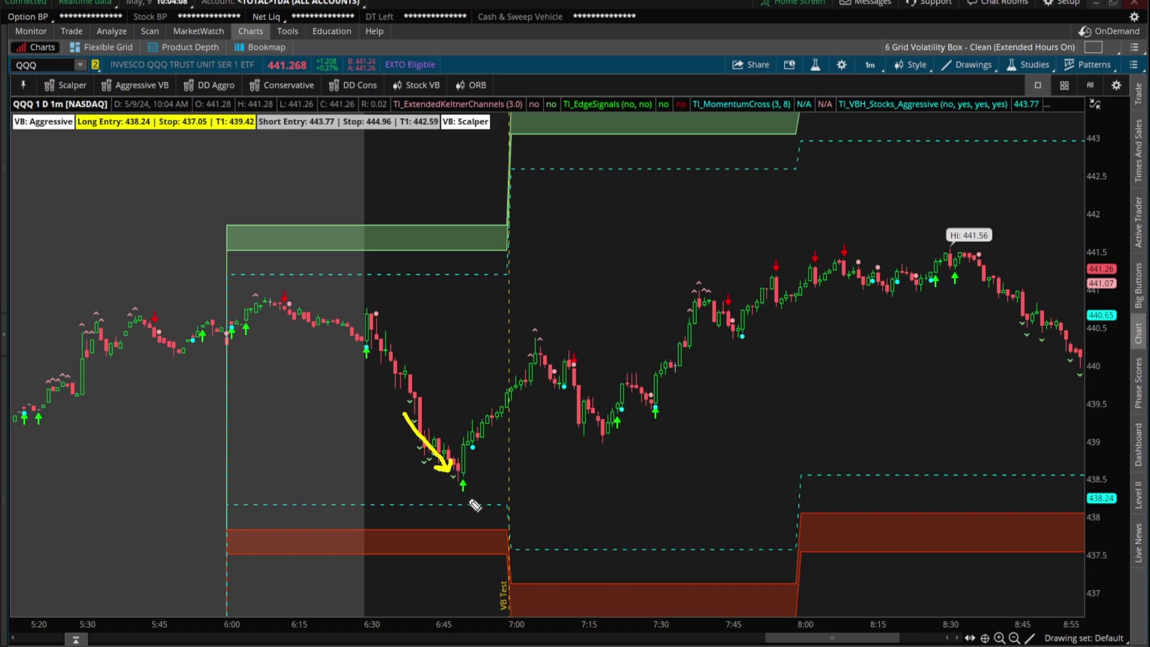
drag(427, 503, 492, 505)
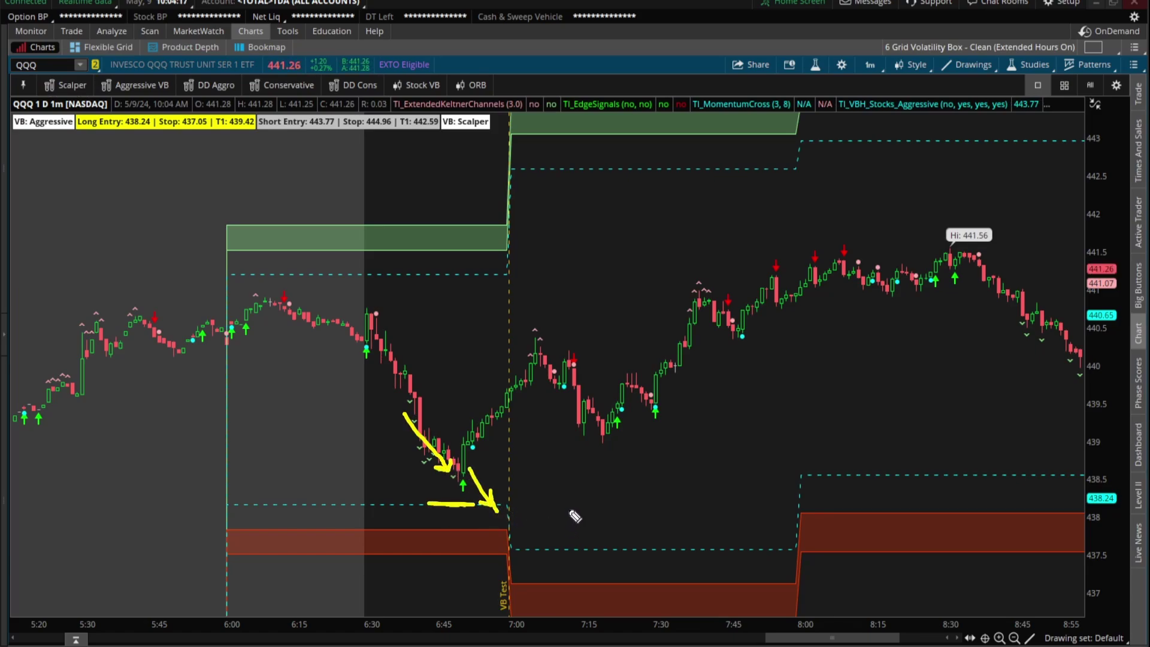
key(Escape)
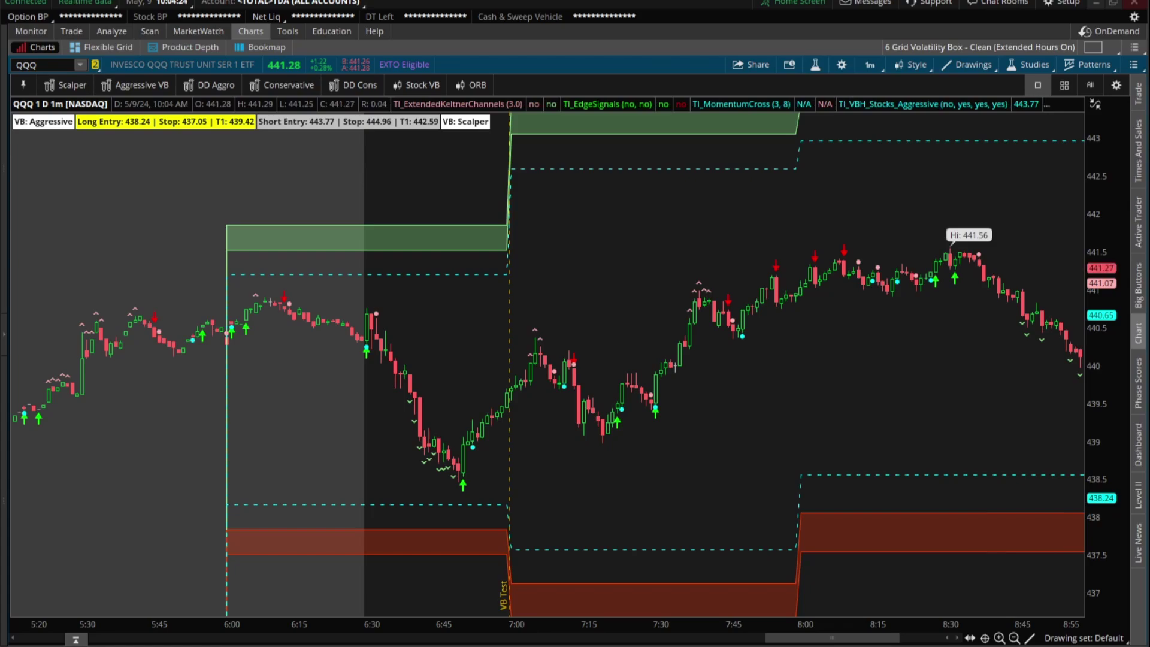
key(alt+Tab)
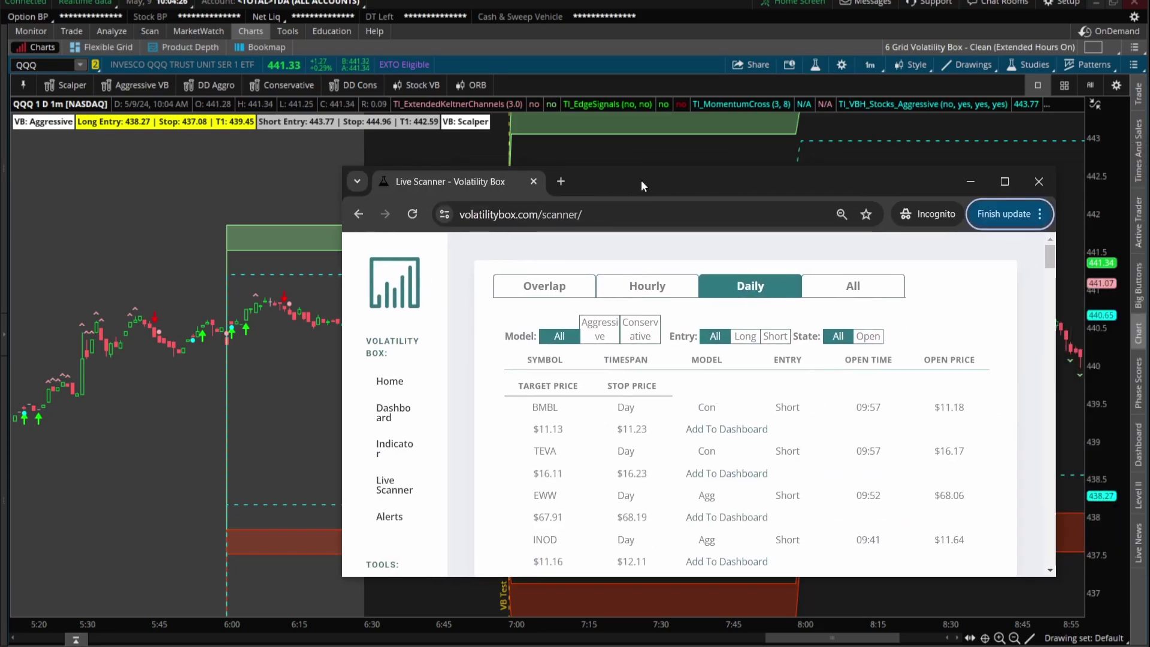
Maximise the scanner, scroll the Daily table, and show the Overlap results (ALCC, WTRG, CEG, FLYW)
double_click(640, 180)
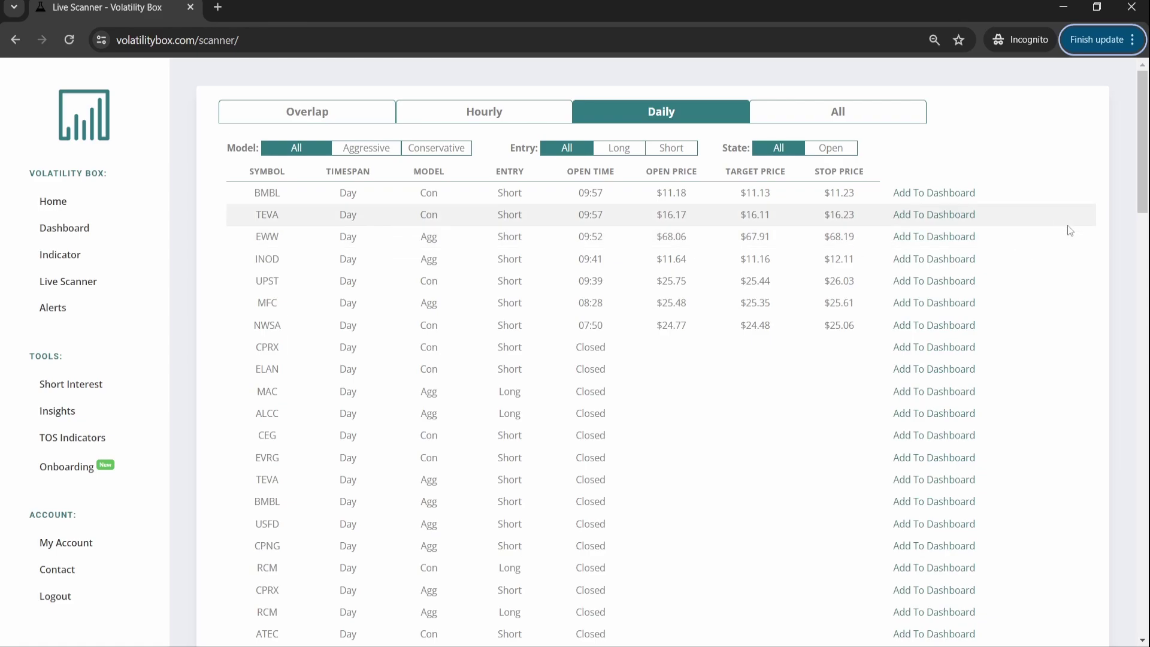
scroll(625, 259, down, 20)
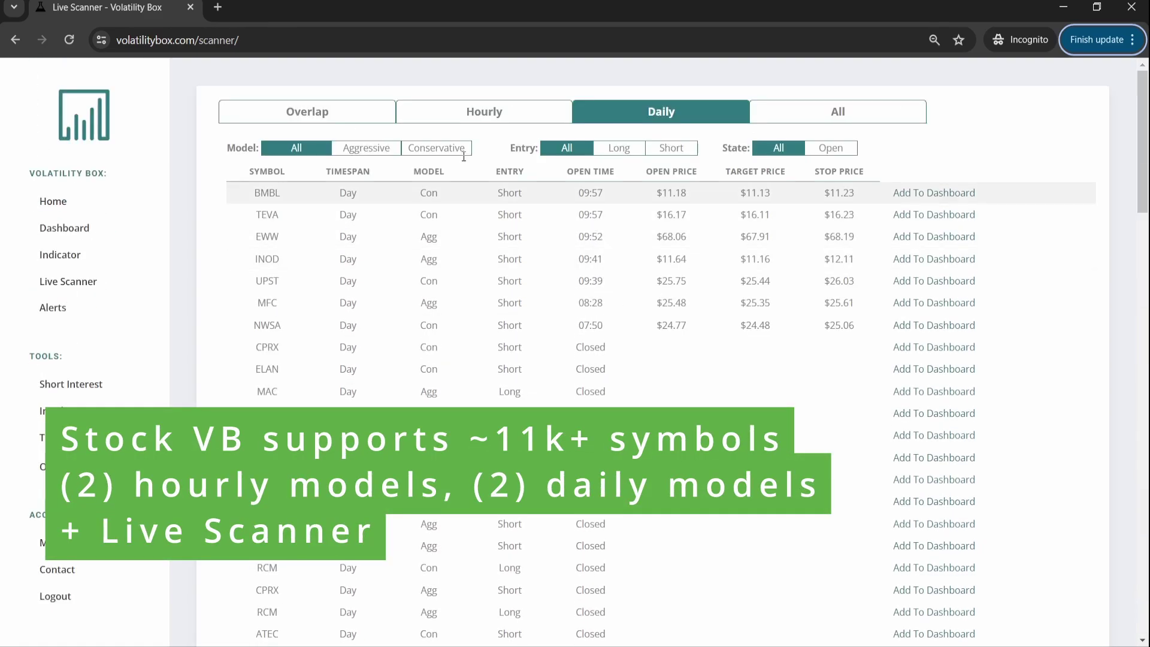
click(300, 114)
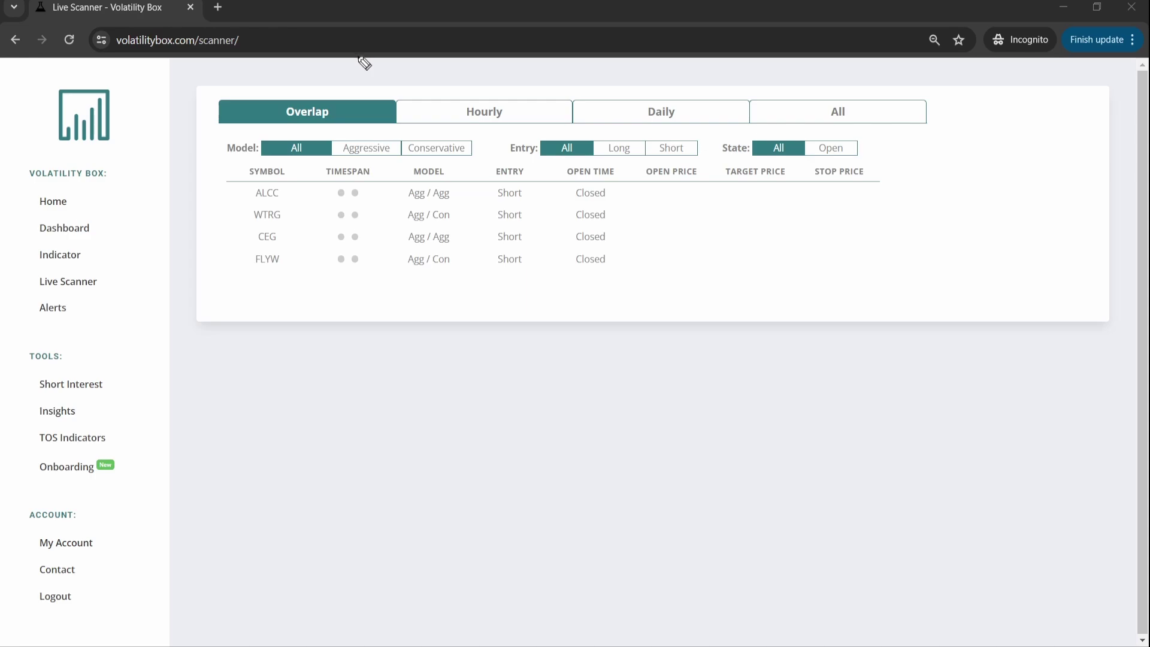
Show the Hourly results, led by the open DXYZ short at $15.10, and scroll through the table
mouse_move(329, 75)
mouse_down()
mouse_move(340, 96)
mouse_move(355, 53)
mouse_up()
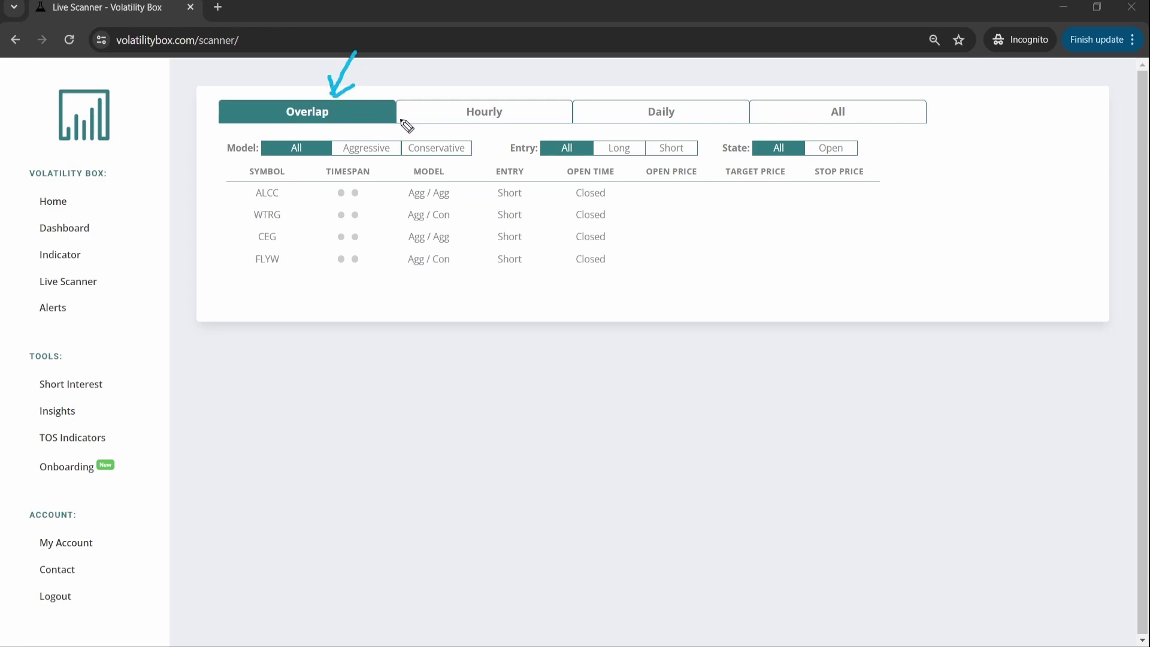
mouse_move(460, 122)
mouse_down()
mouse_move(584, 111)
mouse_move(573, 124)
mouse_up()
drag(675, 124, 640, 123)
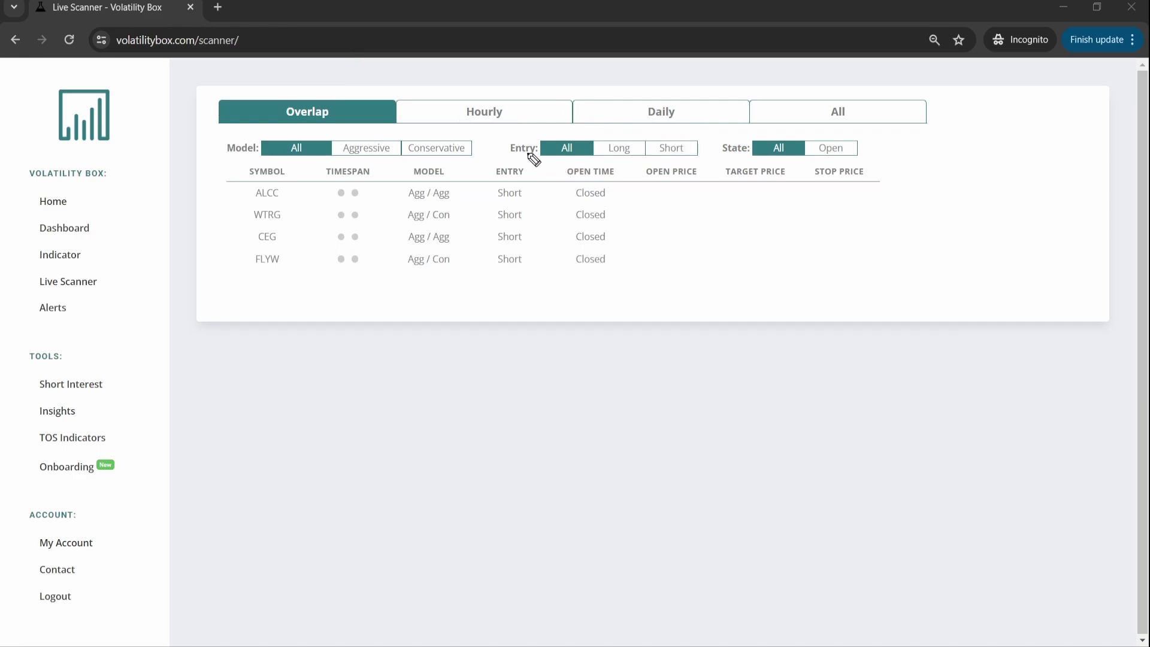
click(514, 117)
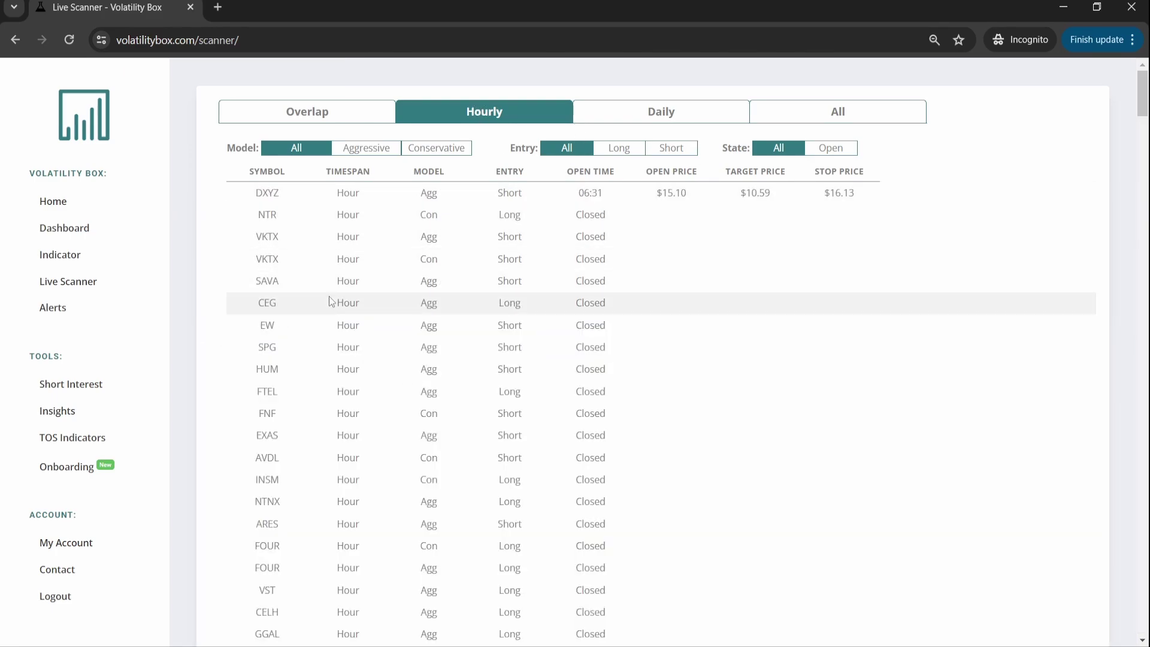
scroll(331, 298, down, 4)
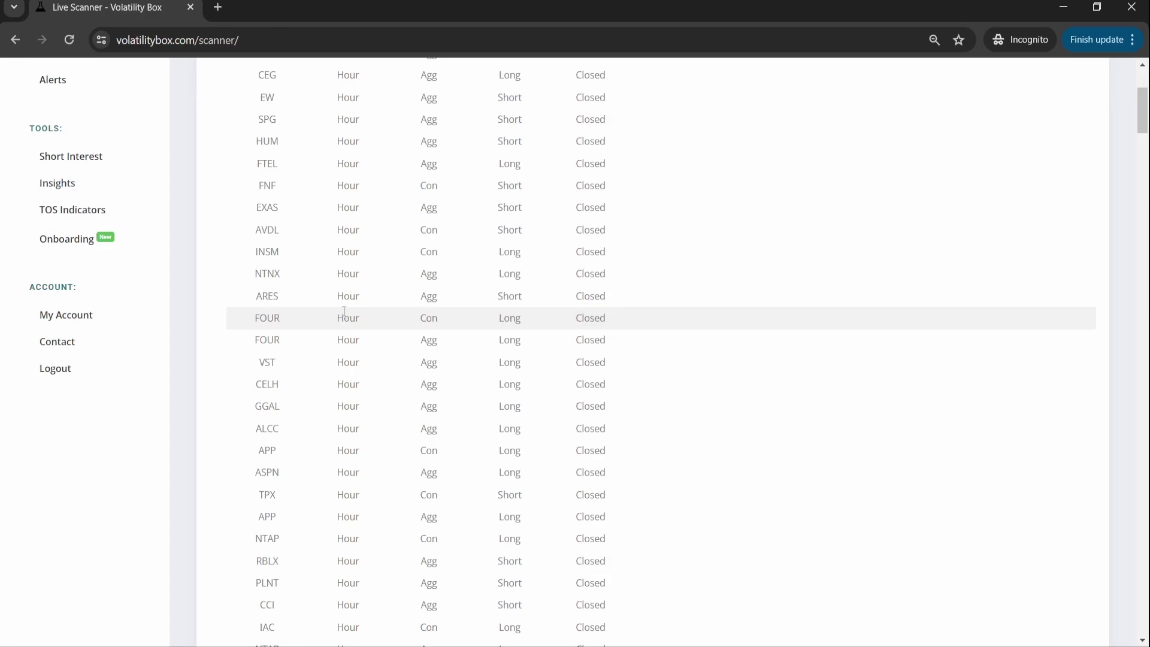
scroll(385, 339, up, 4)
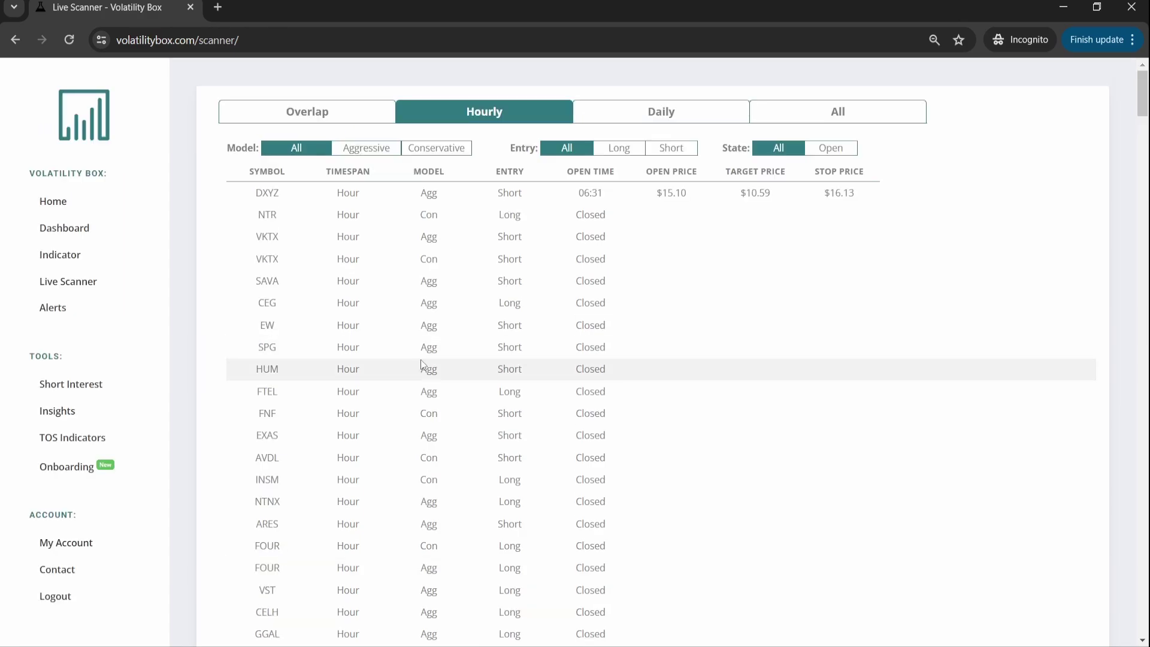
Switch the scanner to its Daily results and go back to the thinkorswim QQQ chart
click(675, 118)
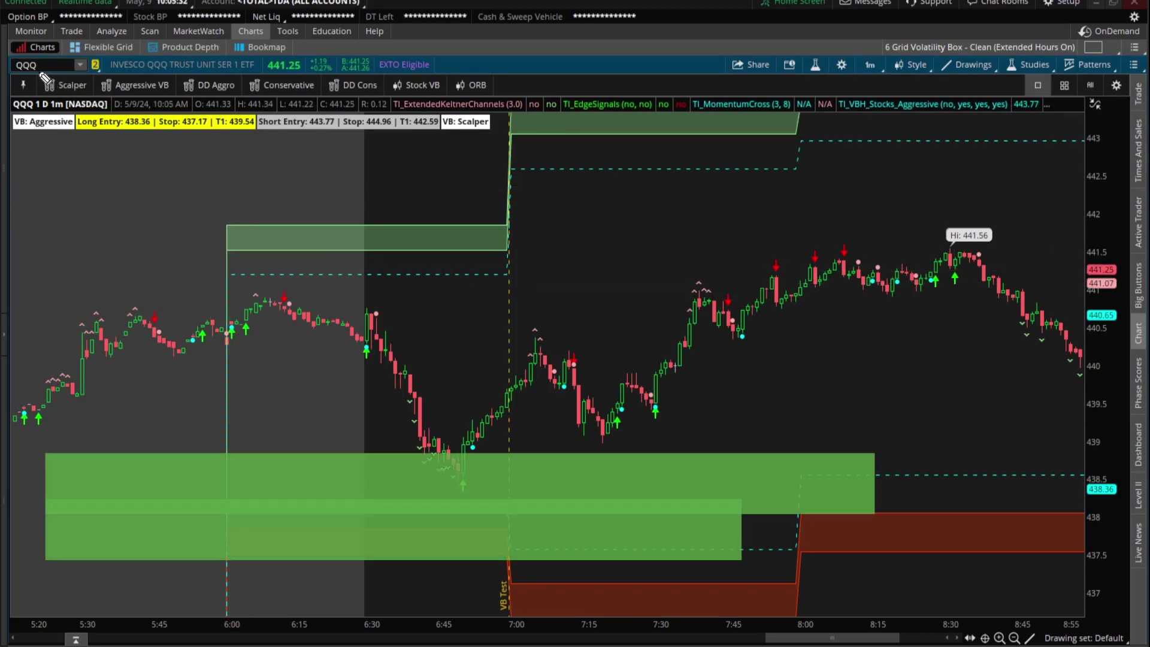
mouse_move(363, 66)
mouse_down()
mouse_move(383, 77)
mouse_move(363, 102)
mouse_up()
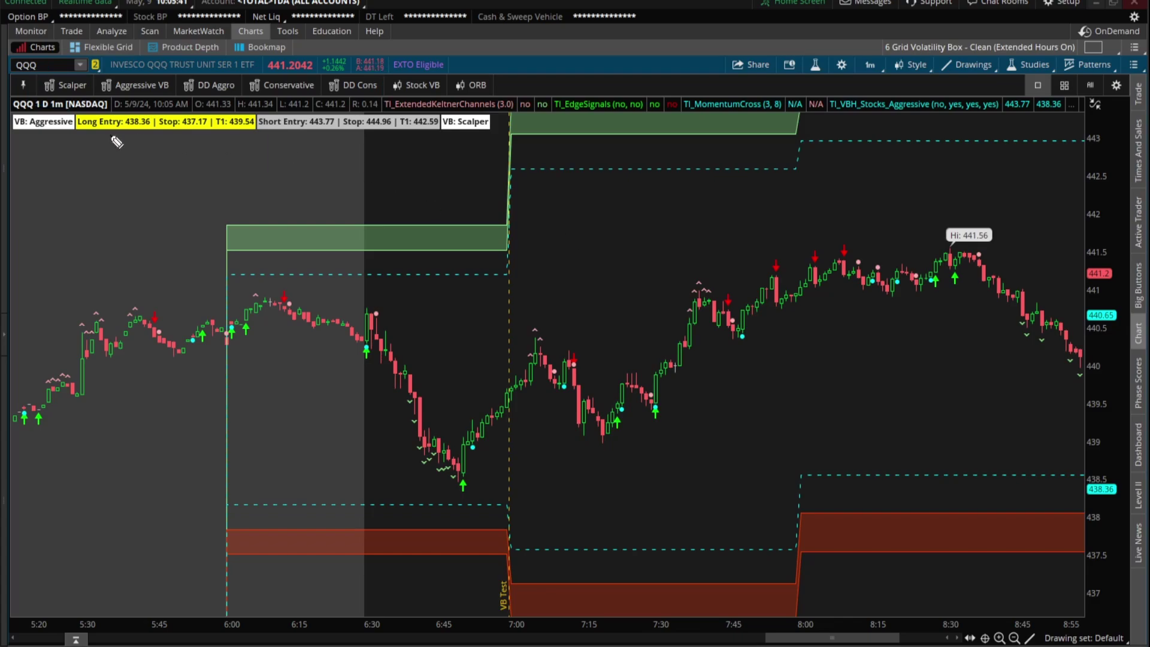
drag(9, 74, 43, 74)
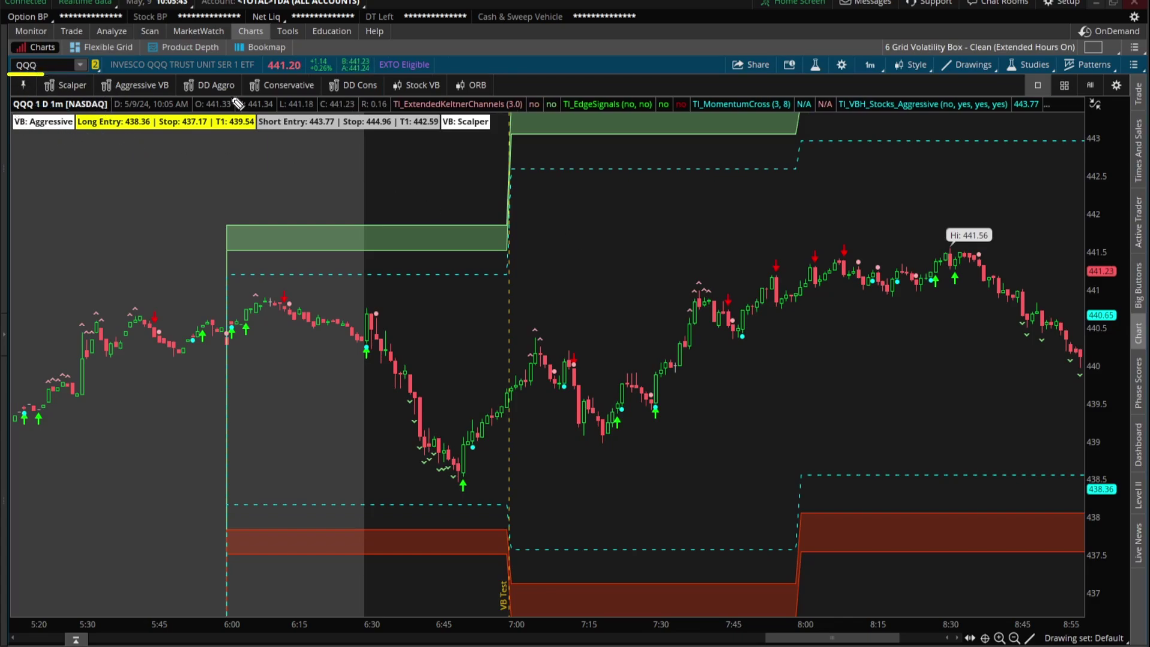
Write a '2H / 2D' note on the QQQ chart, then bring the Daily scanner back in front
mouse_move(557, 234)
mouse_down()
mouse_move(585, 266)
mouse_move(615, 239)
mouse_up()
mouse_move(605, 231)
mouse_down()
mouse_move(606, 253)
mouse_move(620, 251)
mouse_up()
drag(672, 177, 649, 269)
mouse_move(706, 214)
mouse_down()
mouse_move(731, 215)
mouse_move(734, 234)
mouse_move(755, 227)
mouse_up()
mouse_move(754, 201)
mouse_down()
mouse_move(781, 212)
mouse_move(757, 226)
mouse_up()
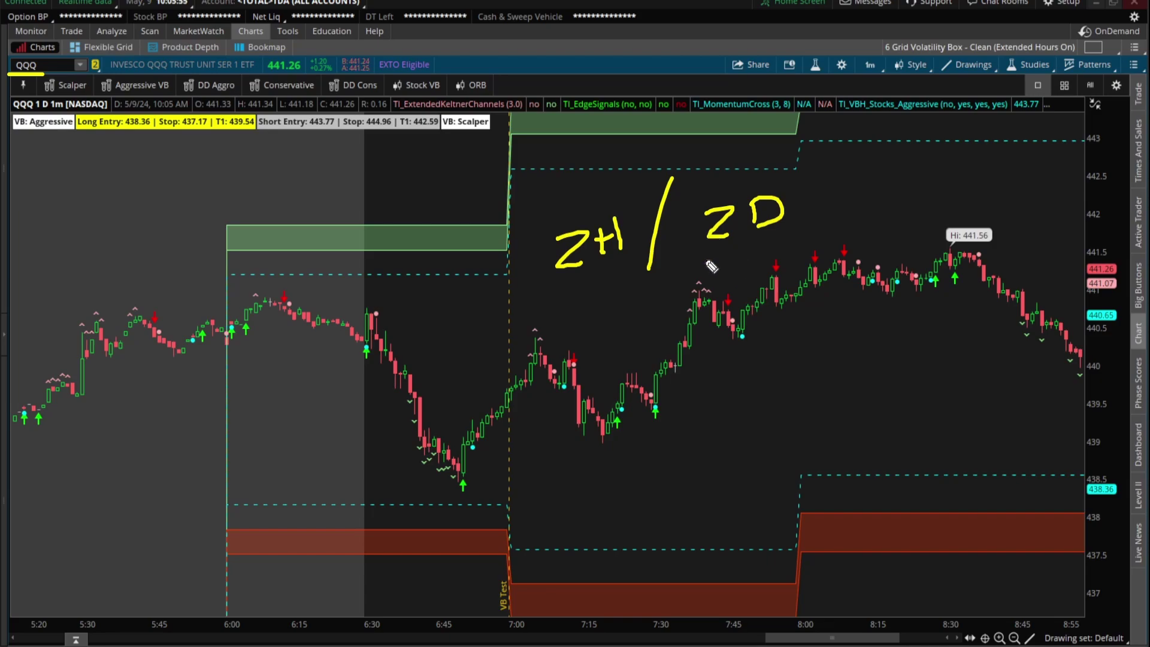
key(alt+Tab)
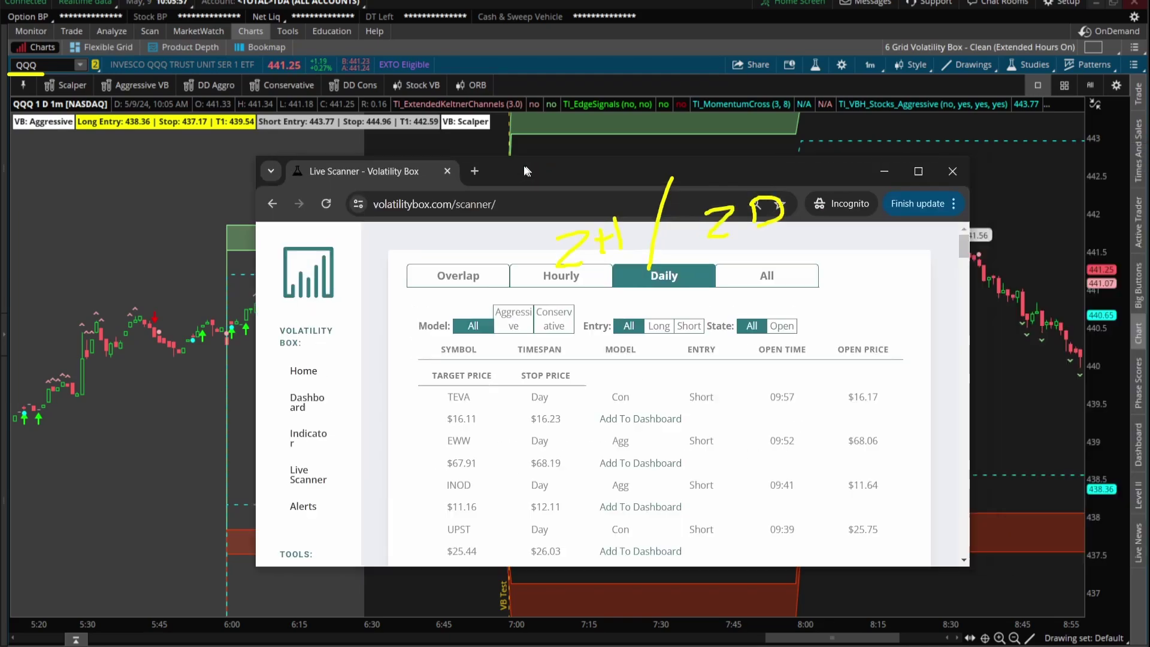
Maximise the scanner, scroll the Daily list down and back up, then return to the thinkorswim chart
double_click(552, 168)
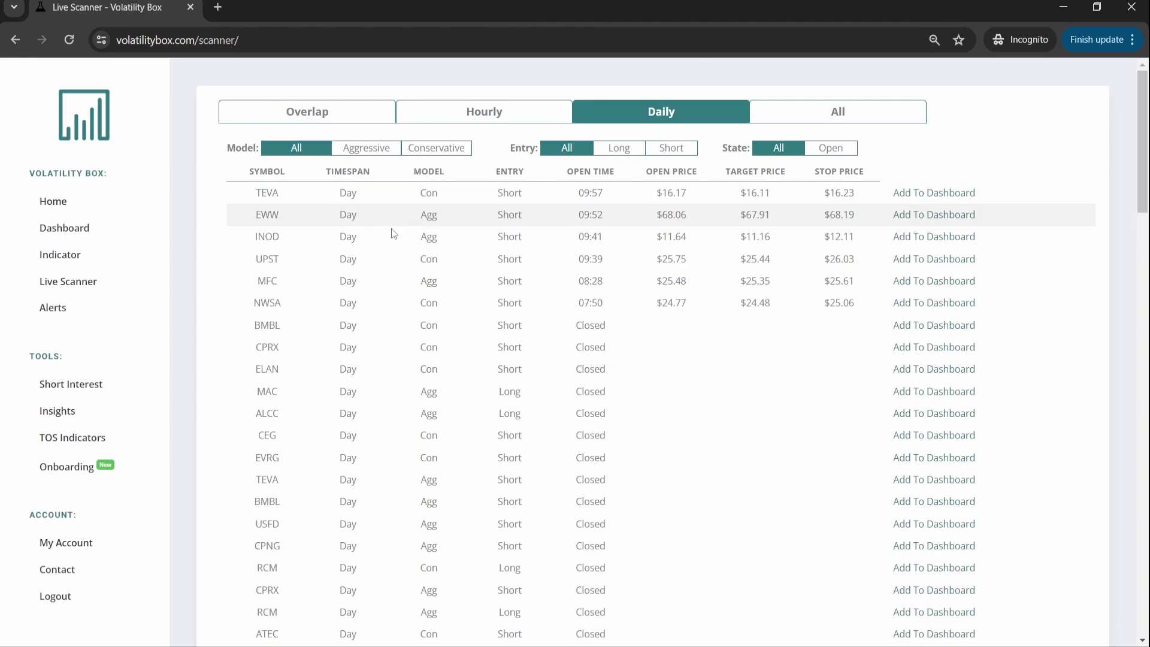
scroll(401, 262, down, 4)
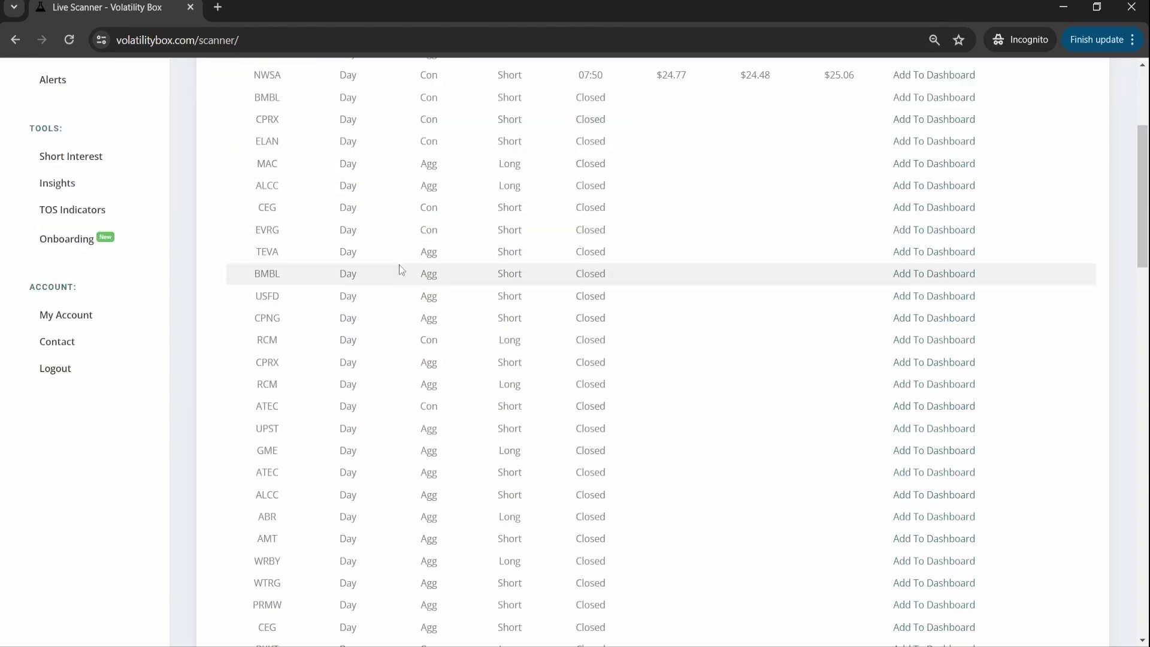
scroll(399, 264, up, 4)
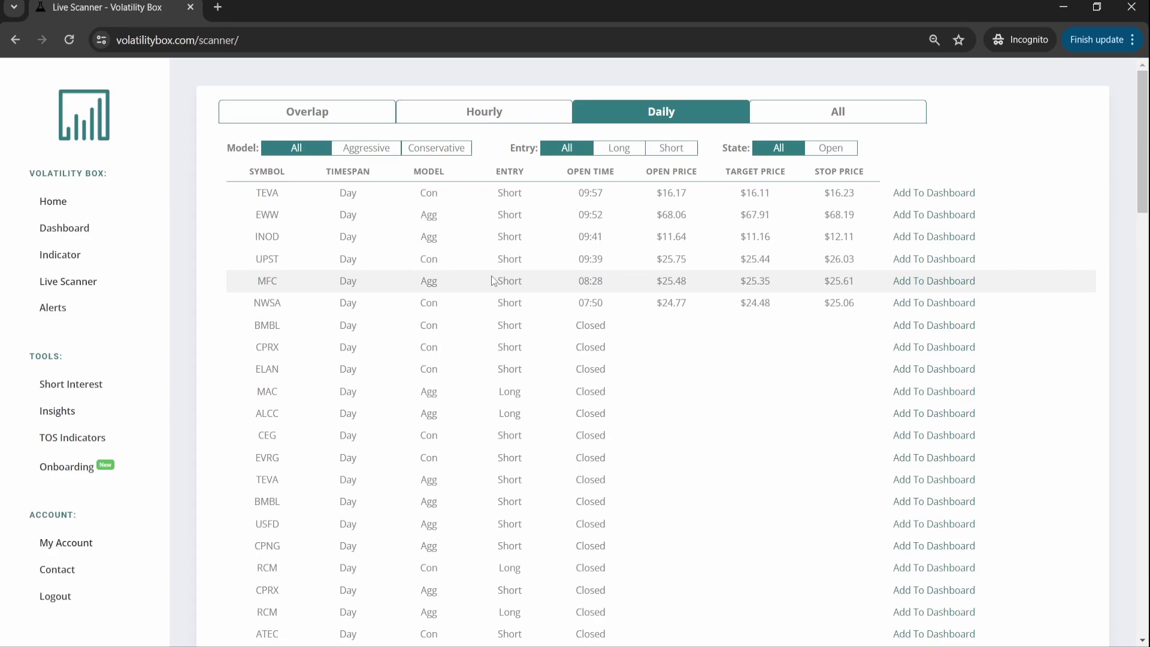
key(alt+Tab)
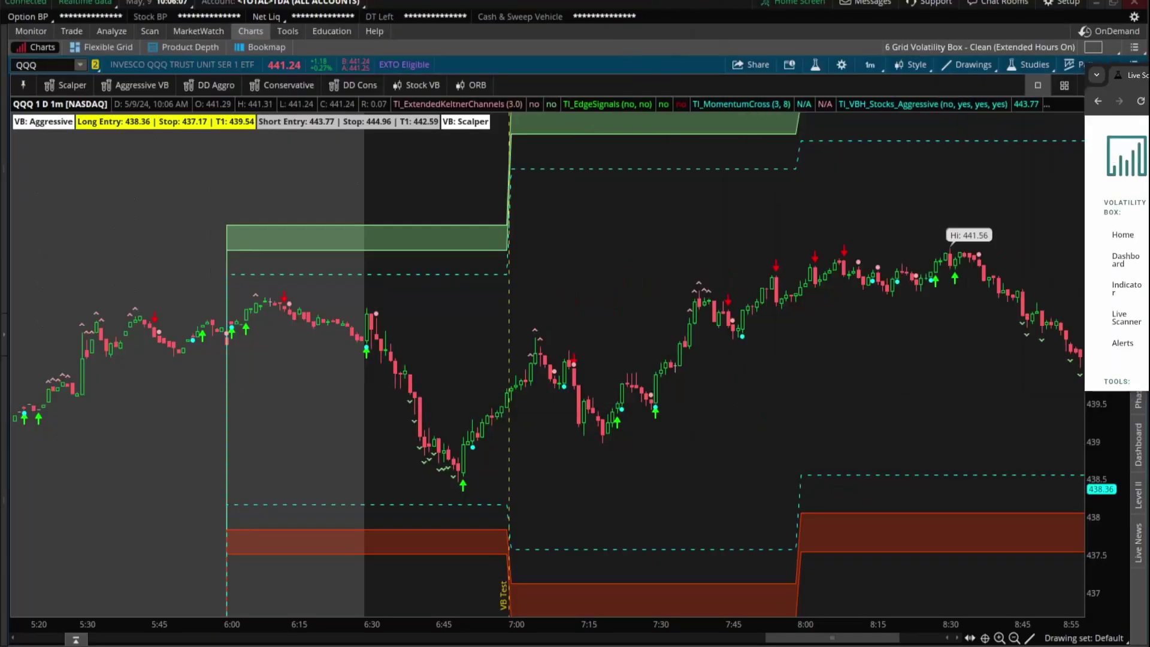
Switch the chart from QQQ to /NQ and scroll to the latest one-minute bars
click(52, 68)
text(/NQ)
key(Return)
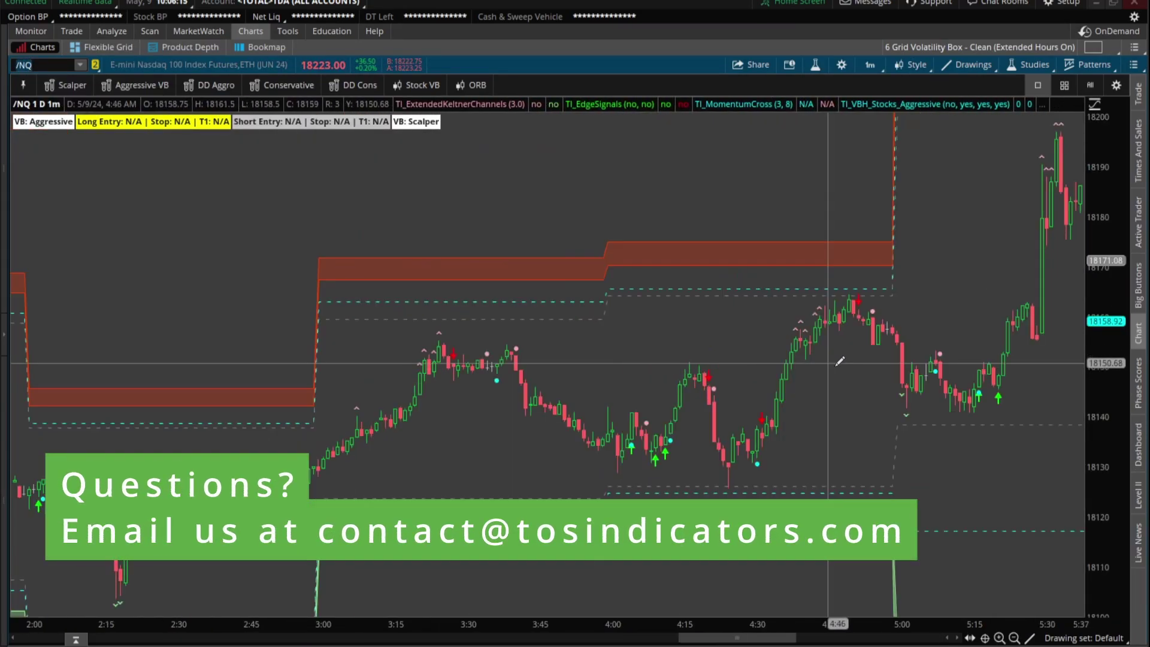
scroll(840, 360, up, 15)
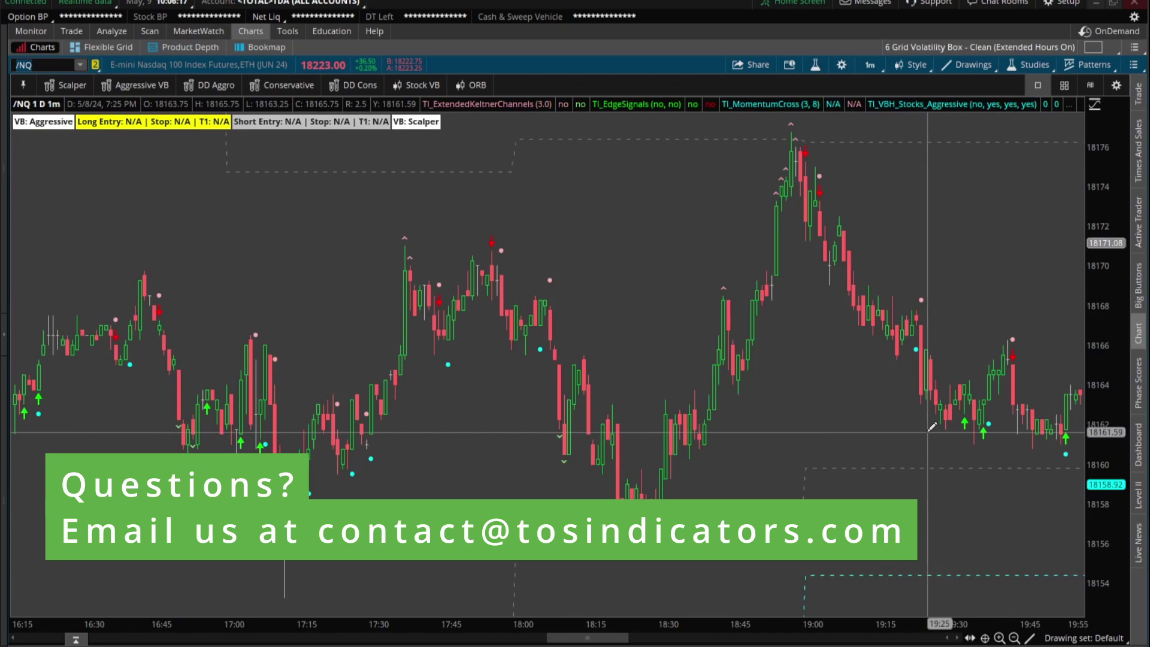
drag(601, 639, 912, 638)
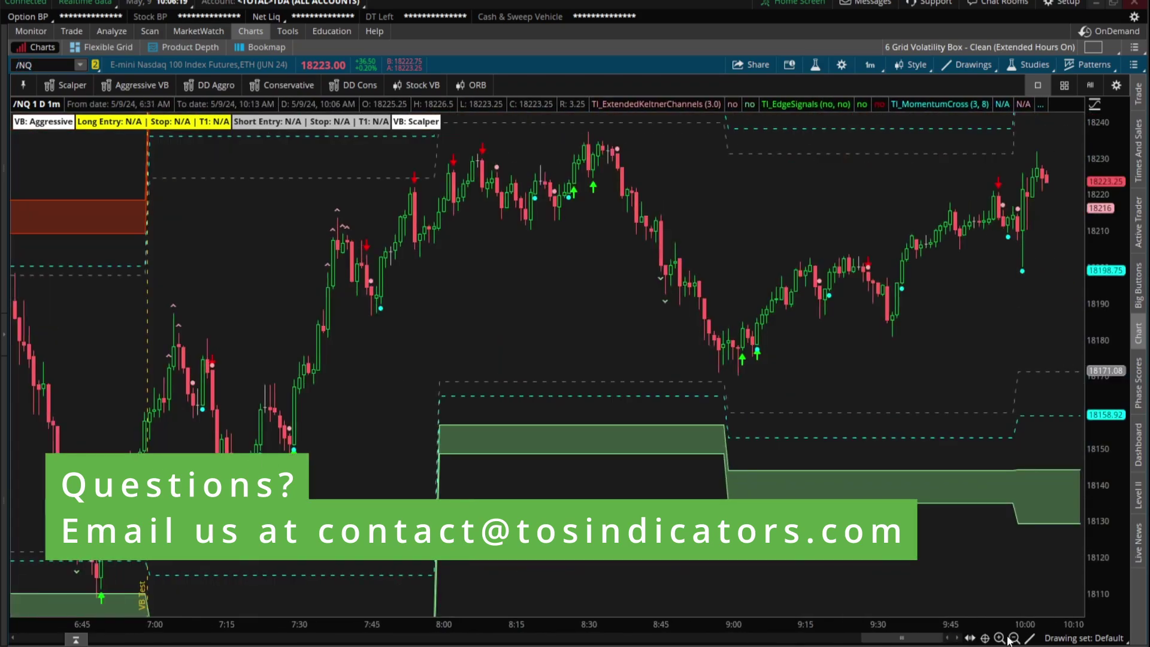